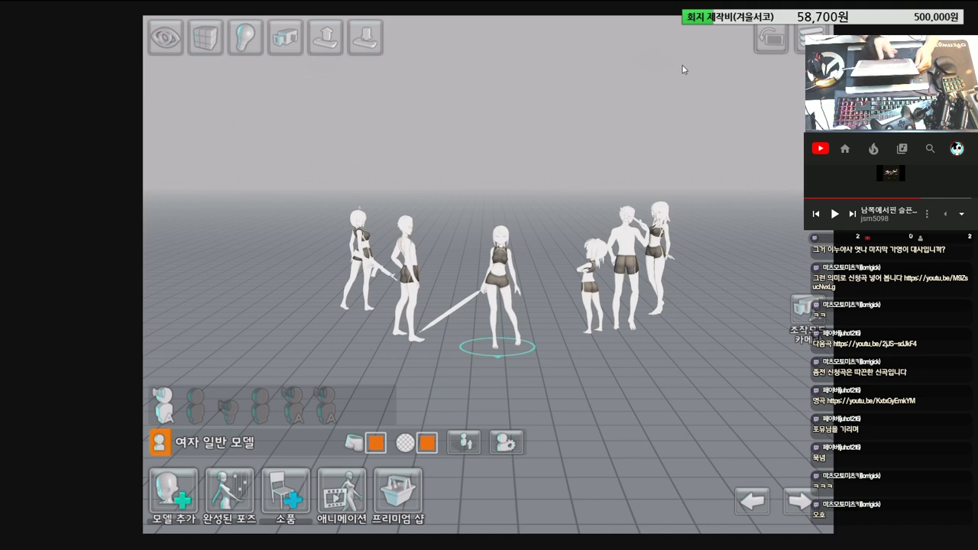
Step: Zoom in and orbit around the six posed figures in the scene
{"action": "scroll", "coordinate": [682, 69], "scroll_direction": "up", "scroll_amount": 1}
{"action": "scroll", "coordinate": [682, 69], "scroll_direction": "up", "scroll_amount": 1}
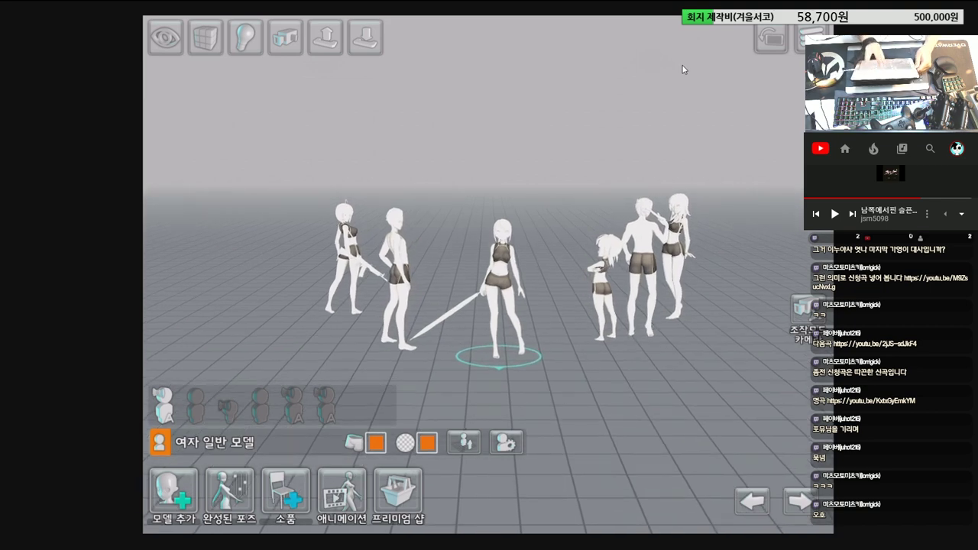
{"action": "scroll", "coordinate": [683, 69], "scroll_direction": "up", "scroll_amount": 1}
{"action": "scroll", "coordinate": [683, 68], "scroll_direction": "up", "scroll_amount": 1}
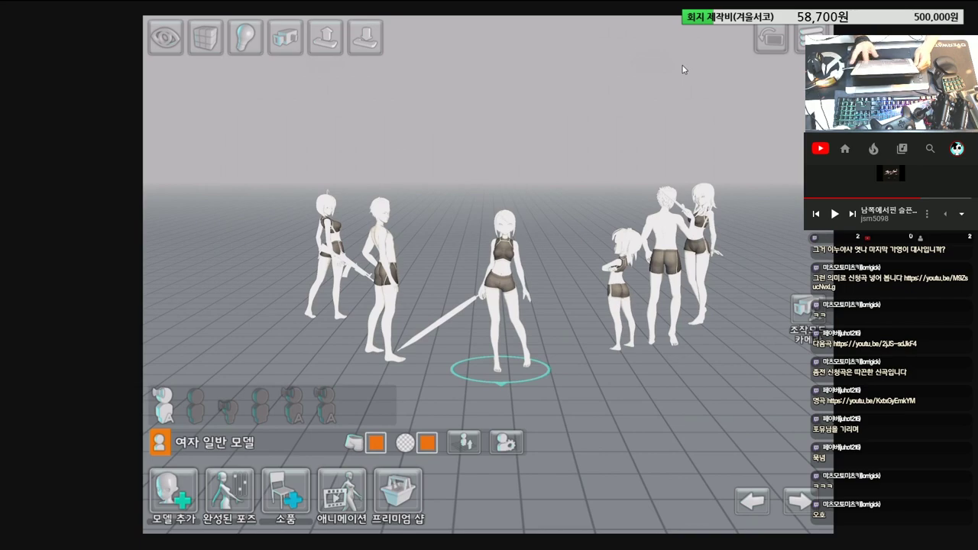
{"action": "scroll", "coordinate": [682, 69], "scroll_direction": "up", "scroll_amount": 1}
{"action": "scroll", "coordinate": [682, 68], "scroll_direction": "down", "scroll_amount": 2}
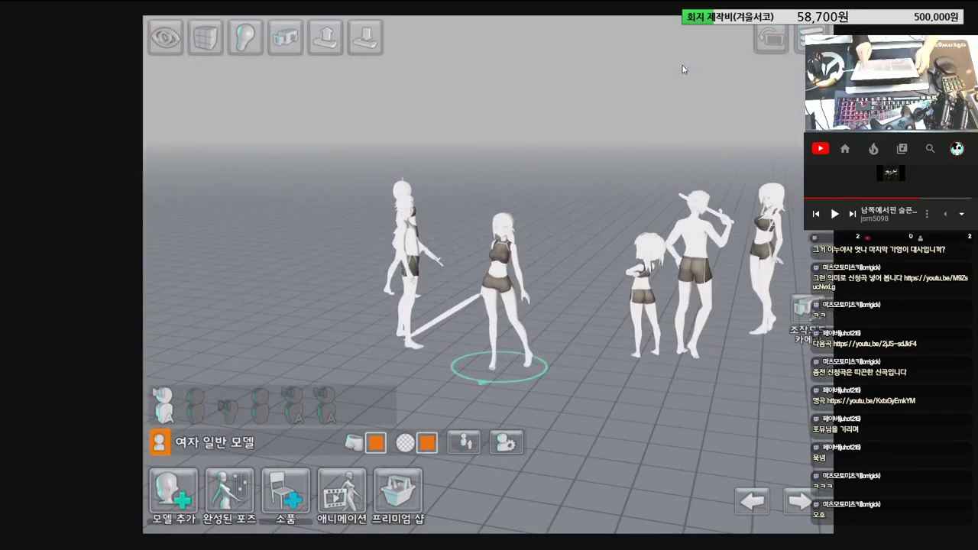
{"action": "scroll", "coordinate": [683, 69], "scroll_direction": "up", "scroll_amount": 1}
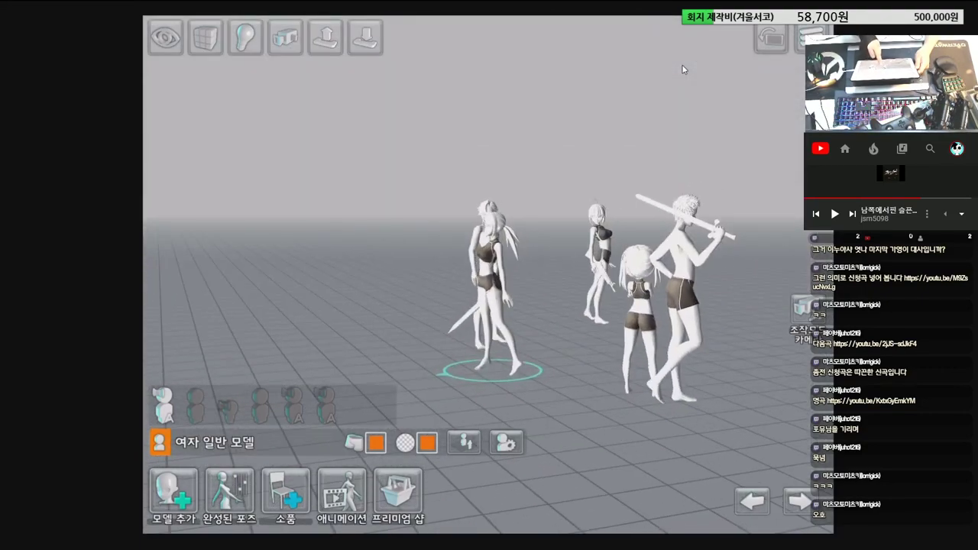
Step: Start a new empty project, confirming that the current scene is cleared
{"action": "key", "text": "Escape"}
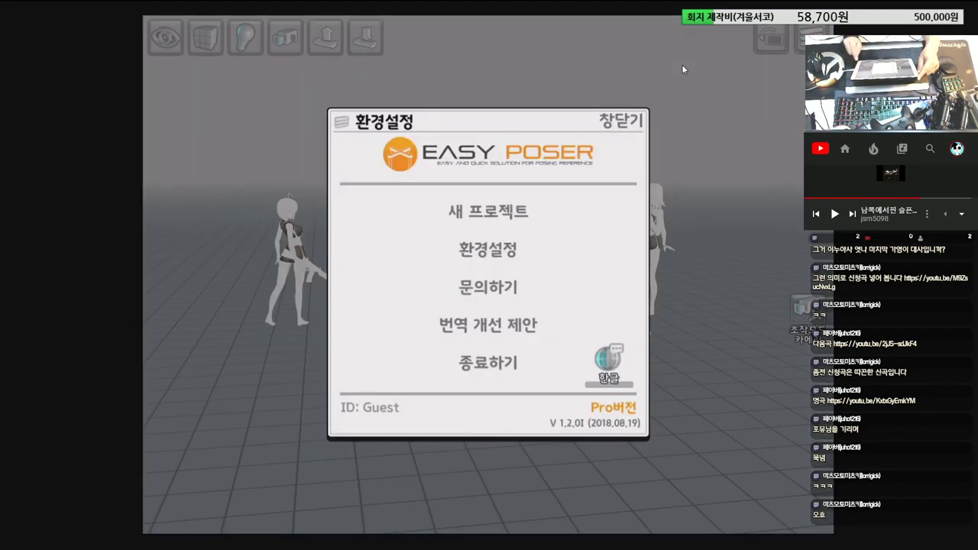
{"action": "key", "text": "ctrl+n"}
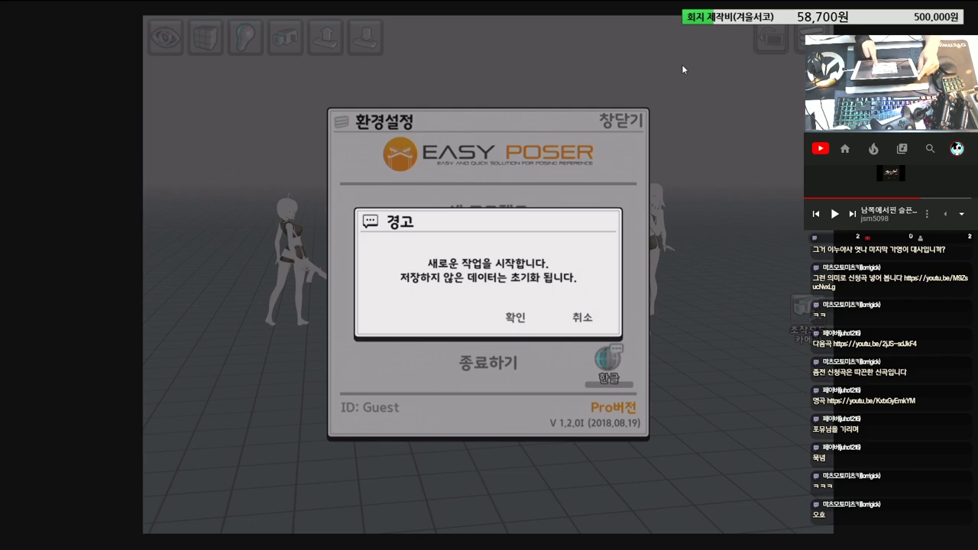
{"action": "key", "text": "Return"}
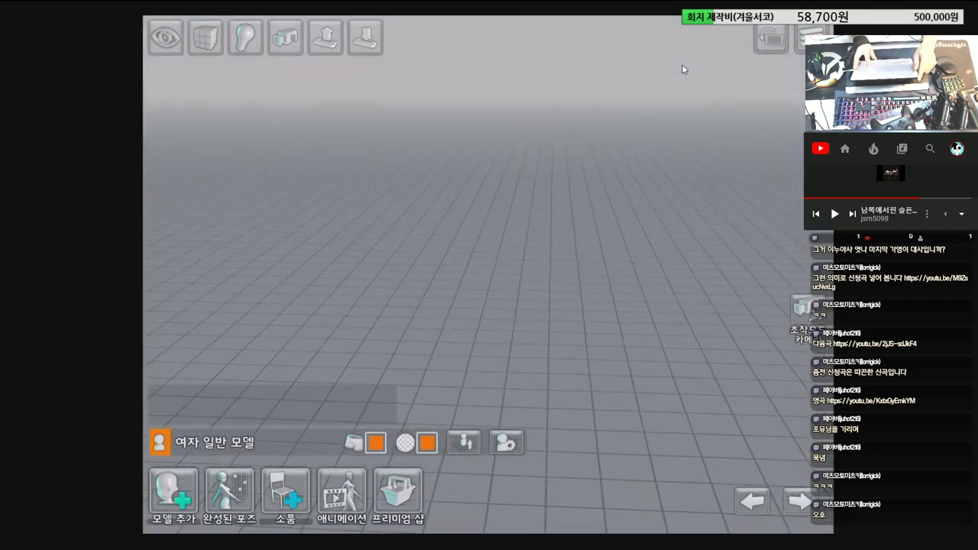
Step: Save a viewport screenshot in camera mode and hide the interface
{"action": "key", "text": "Tab"}
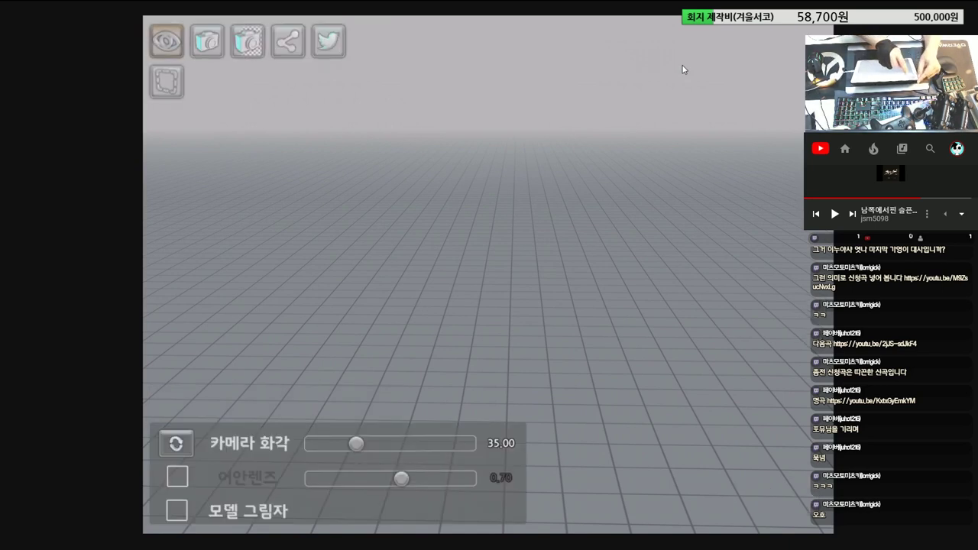
{"action": "key", "text": "F12"}
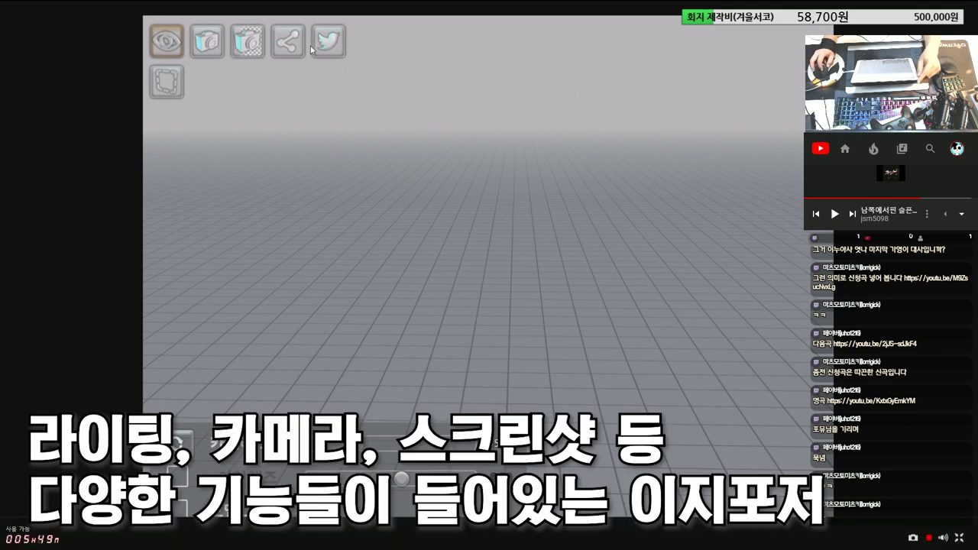
{"action": "left_click", "coordinate": [165, 83]}
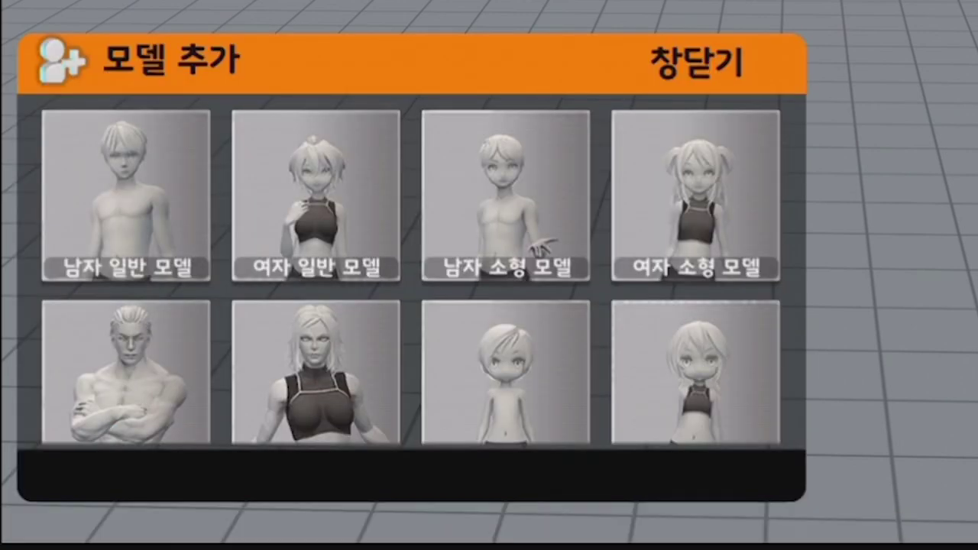
Step: Browse the Add Model list and choose the standard male model (남자 일반 모델)
{"action": "scroll", "coordinate": [695, 366], "scroll_direction": "down", "scroll_amount": 1}
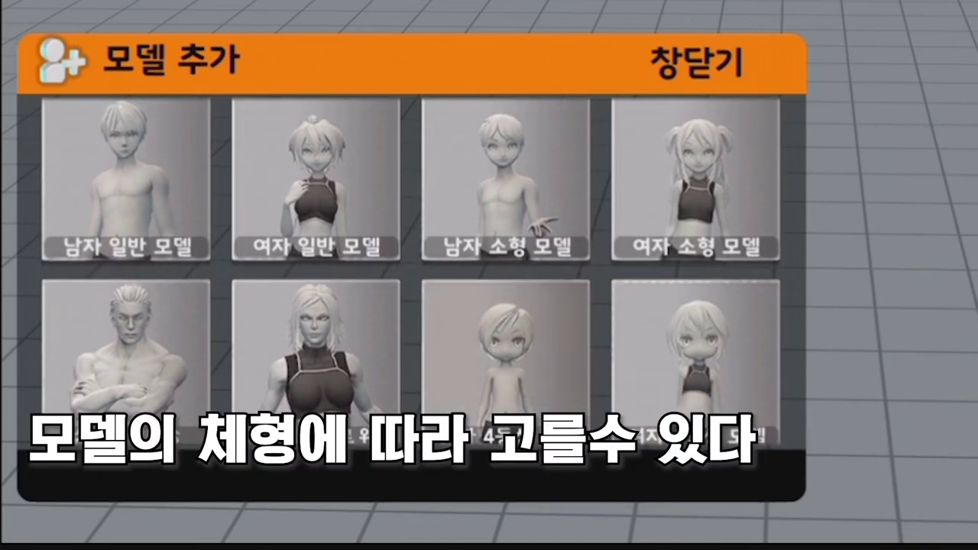
{"action": "scroll", "coordinate": [695, 359], "scroll_direction": "down", "scroll_amount": 2}
{"action": "scroll", "coordinate": [695, 267], "scroll_direction": "down", "scroll_amount": 1}
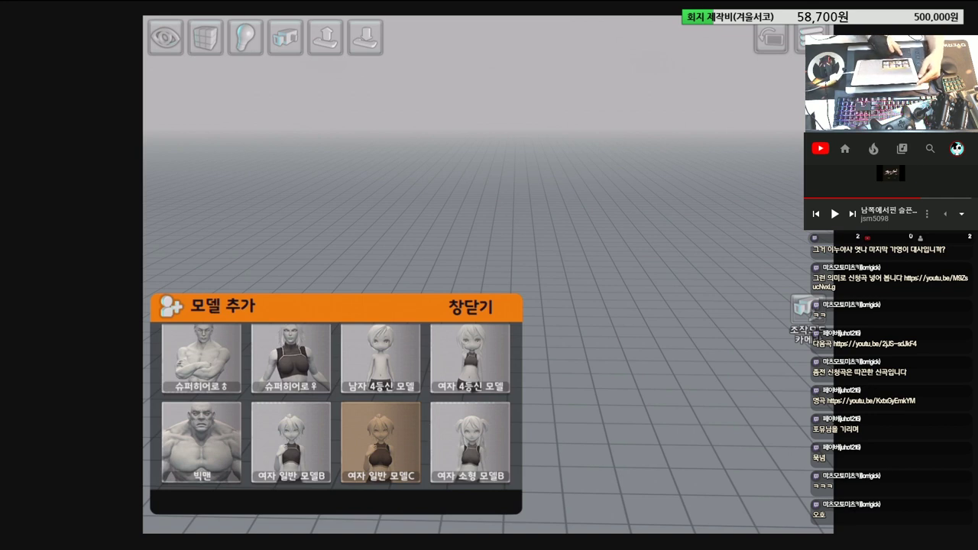
{"action": "scroll", "coordinate": [380, 427], "scroll_direction": "up", "scroll_amount": 2}
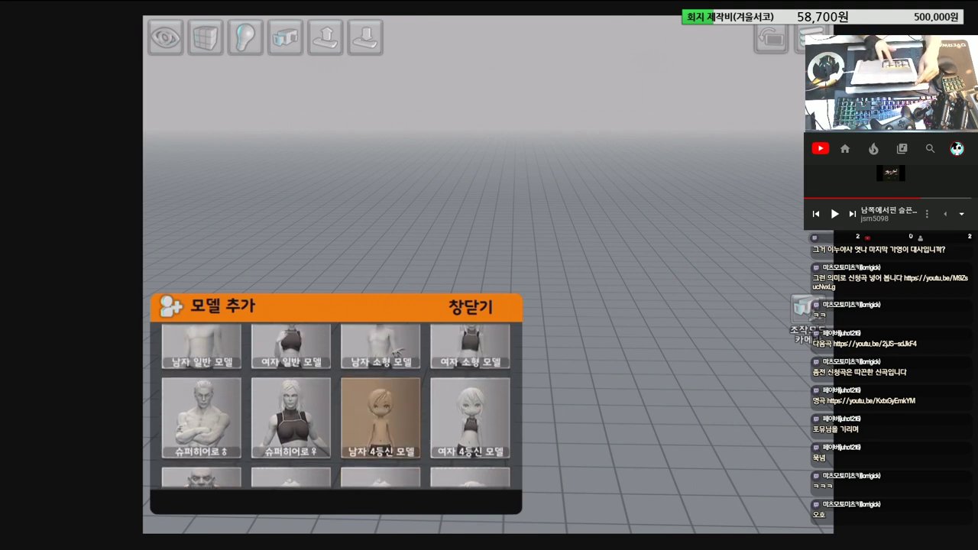
{"action": "scroll", "coordinate": [336, 404], "scroll_direction": "down", "scroll_amount": 2}
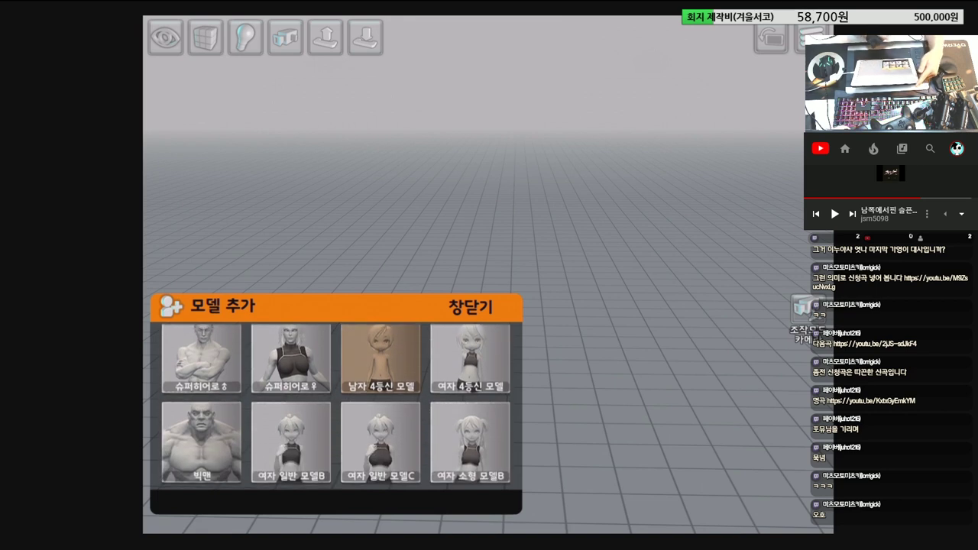
{"action": "scroll", "coordinate": [336, 405], "scroll_direction": "down", "scroll_amount": 2}
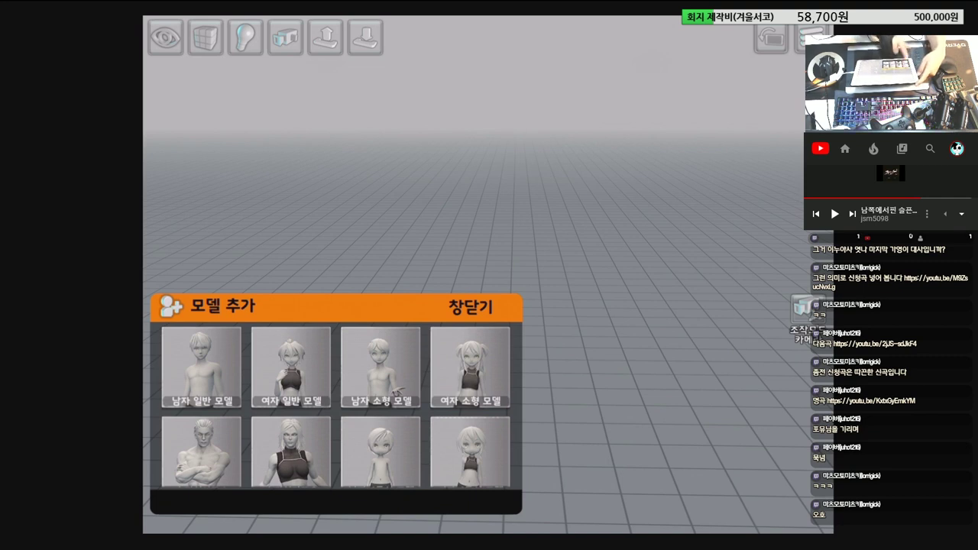
{"action": "left_click", "coordinate": [395, 396]}
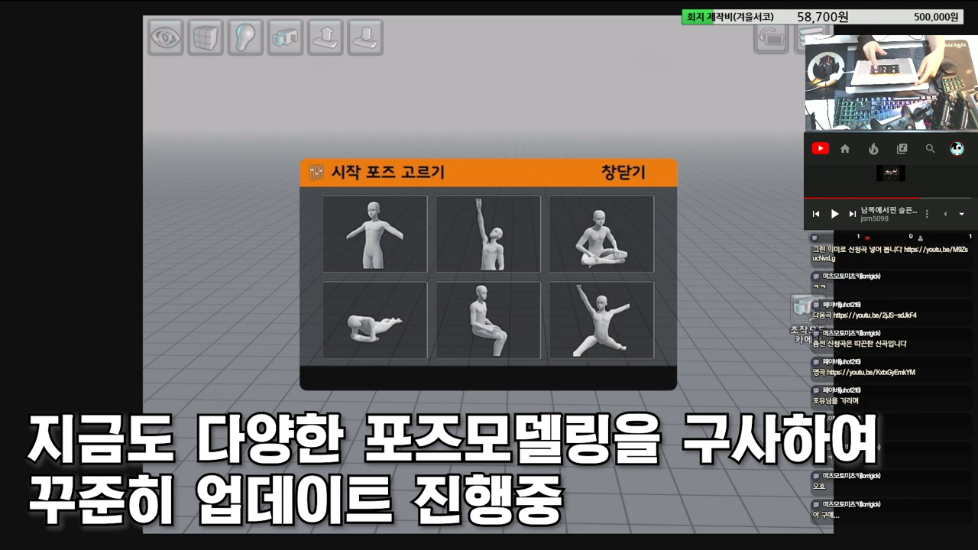
Step: Pick the first T-pose thumbnail to place the male model standing with arms out
{"action": "left_click", "coordinate": [374, 233]}
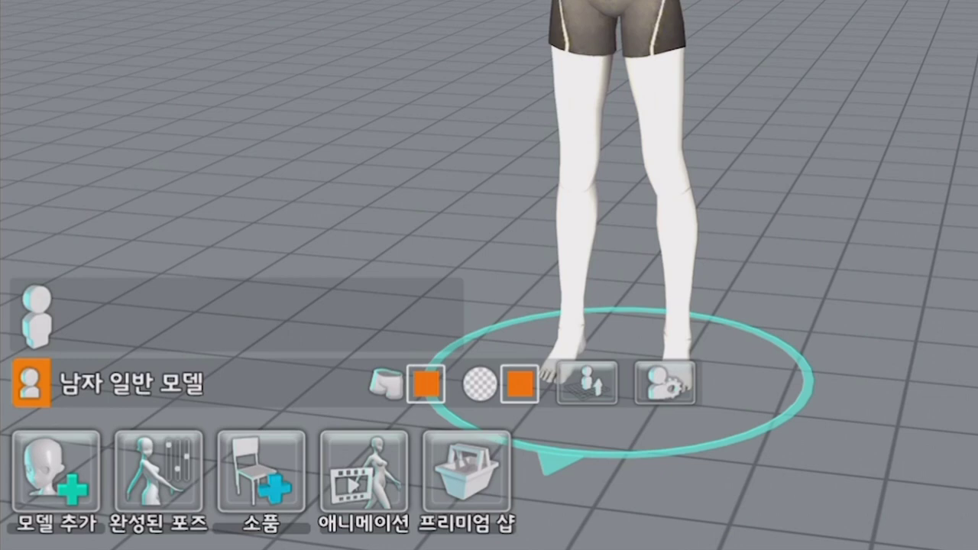
Step: Open the ready-made pose collection and browse it, including the 남성 앉기 sitting poses
{"action": "left_click", "coordinate": [158, 471]}
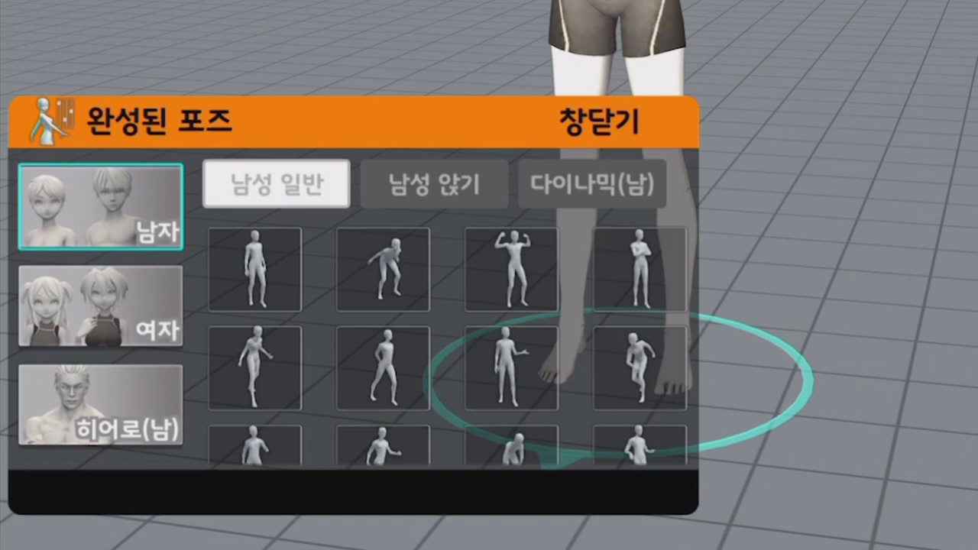
{"action": "scroll", "coordinate": [448, 344], "scroll_direction": "down", "scroll_amount": 2}
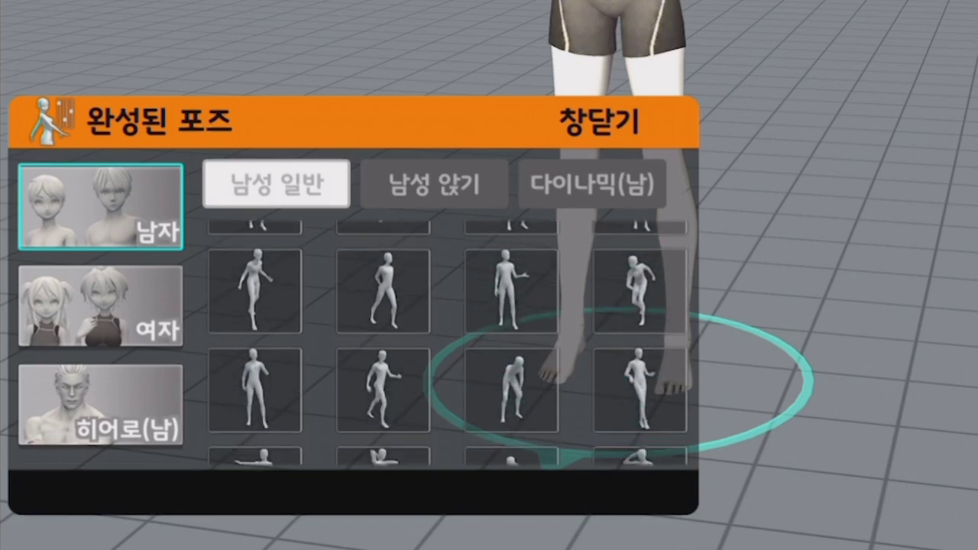
{"action": "scroll", "coordinate": [448, 344], "scroll_direction": "down", "scroll_amount": 2}
{"action": "scroll", "coordinate": [448, 344], "scroll_direction": "down", "scroll_amount": 2}
{"action": "scroll", "coordinate": [448, 344], "scroll_direction": "down", "scroll_amount": 2}
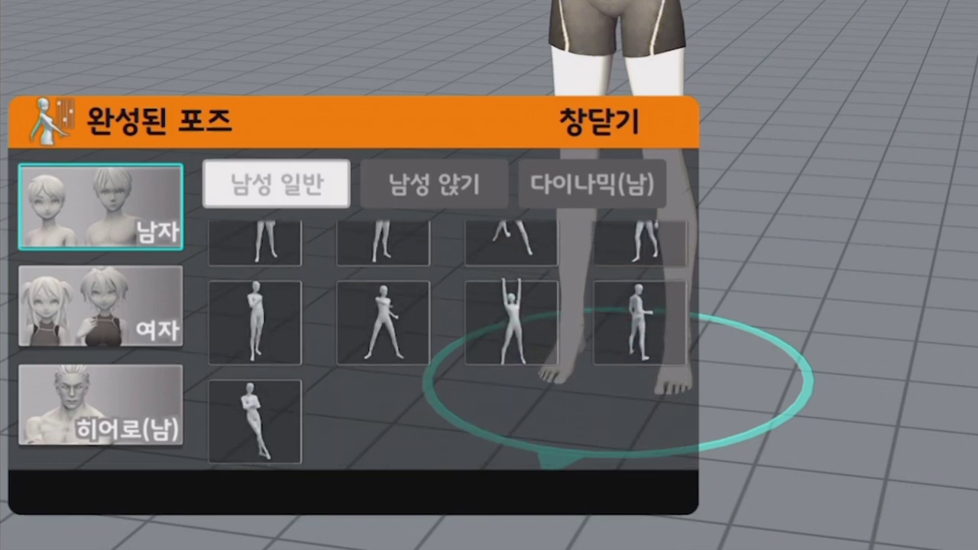
{"action": "scroll", "coordinate": [449, 343], "scroll_direction": "up", "scroll_amount": 2}
{"action": "scroll", "coordinate": [449, 343], "scroll_direction": "up", "scroll_amount": 2}
{"action": "left_click", "coordinate": [434, 183]}
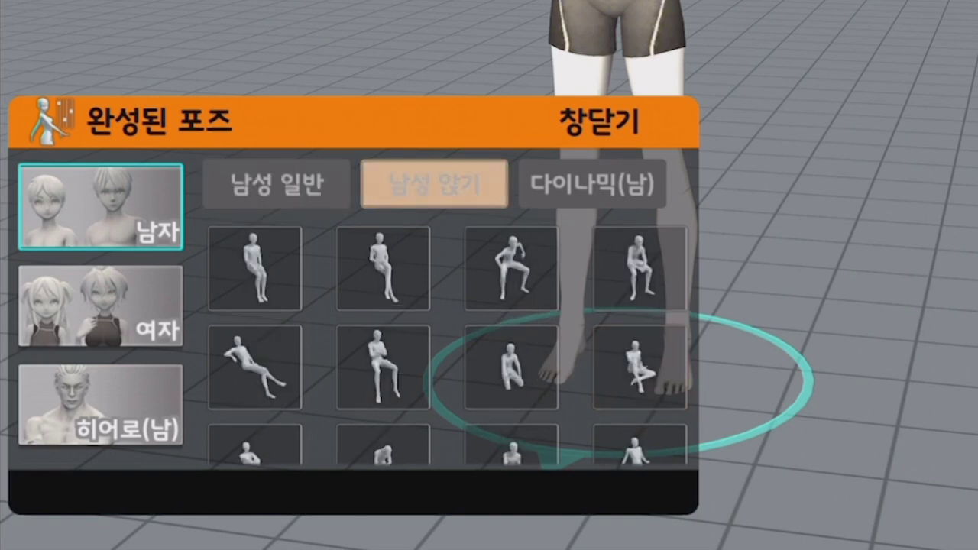
{"action": "scroll", "coordinate": [449, 344], "scroll_direction": "down", "scroll_amount": 1}
{"action": "scroll", "coordinate": [448, 343], "scroll_direction": "down", "scroll_amount": 1}
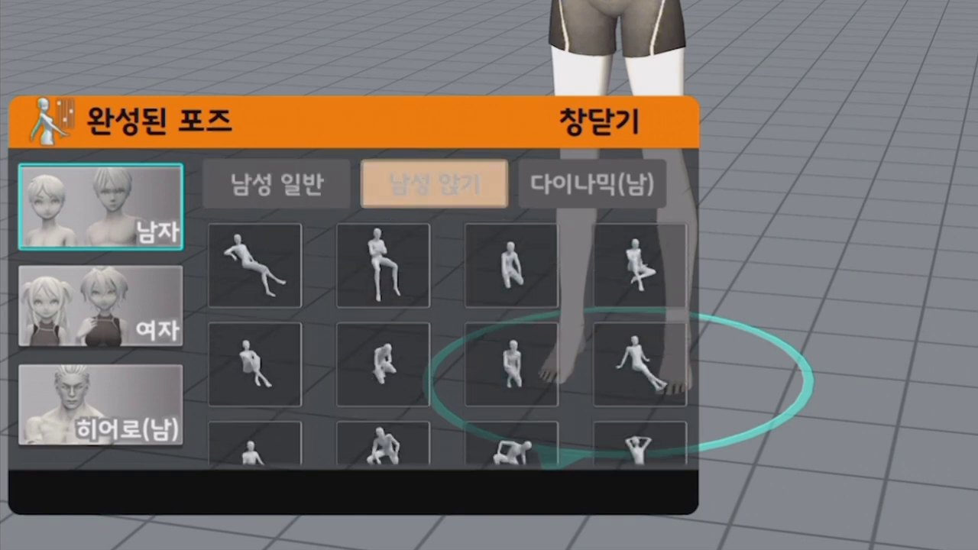
{"action": "scroll", "coordinate": [449, 344], "scroll_direction": "down", "scroll_amount": 1}
{"action": "scroll", "coordinate": [448, 343], "scroll_direction": "down", "scroll_amount": 1}
Step: Switch to the 다이나믹(남) dynamic poses and scroll through them
{"action": "left_click", "coordinate": [592, 183]}
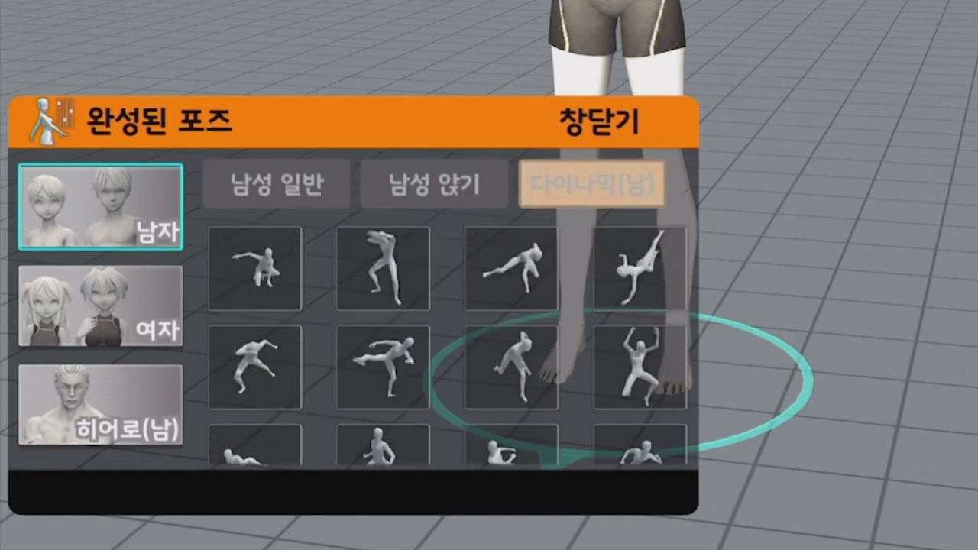
{"action": "scroll", "coordinate": [449, 344], "scroll_direction": "down", "scroll_amount": 1}
{"action": "scroll", "coordinate": [449, 344], "scroll_direction": "down", "scroll_amount": 1}
{"action": "scroll", "coordinate": [449, 343], "scroll_direction": "down", "scroll_amount": 1}
{"action": "scroll", "coordinate": [449, 343], "scroll_direction": "down", "scroll_amount": 1}
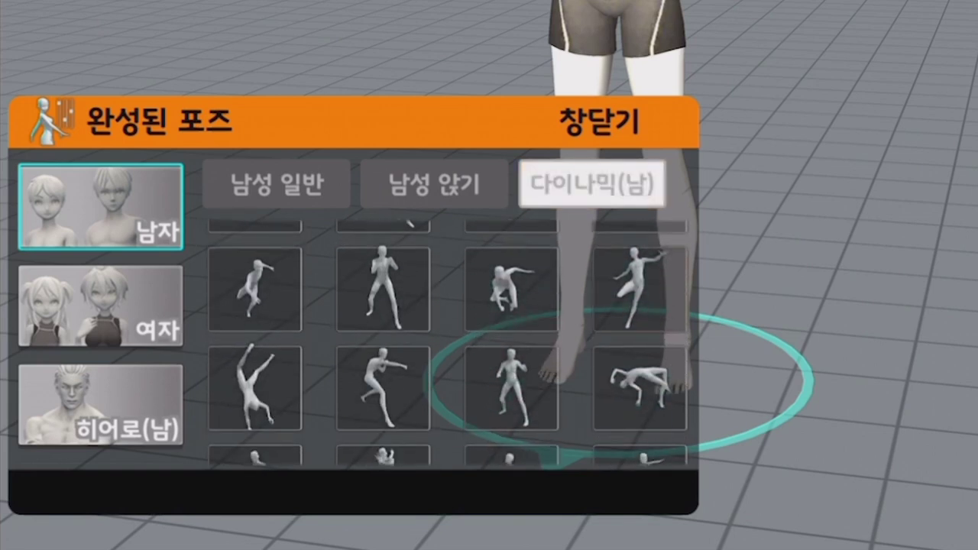
{"action": "scroll", "coordinate": [449, 344], "scroll_direction": "down", "scroll_amount": 1}
{"action": "scroll", "coordinate": [449, 344], "scroll_direction": "down", "scroll_amount": 1}
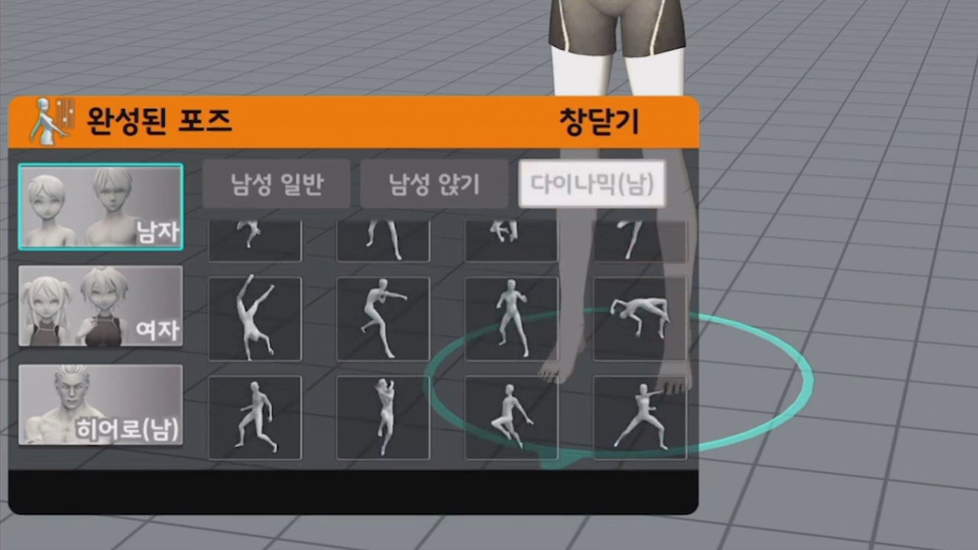
{"action": "scroll", "coordinate": [449, 344], "scroll_direction": "down", "scroll_amount": 1}
{"action": "scroll", "coordinate": [387, 420], "scroll_direction": "down", "scroll_amount": 1}
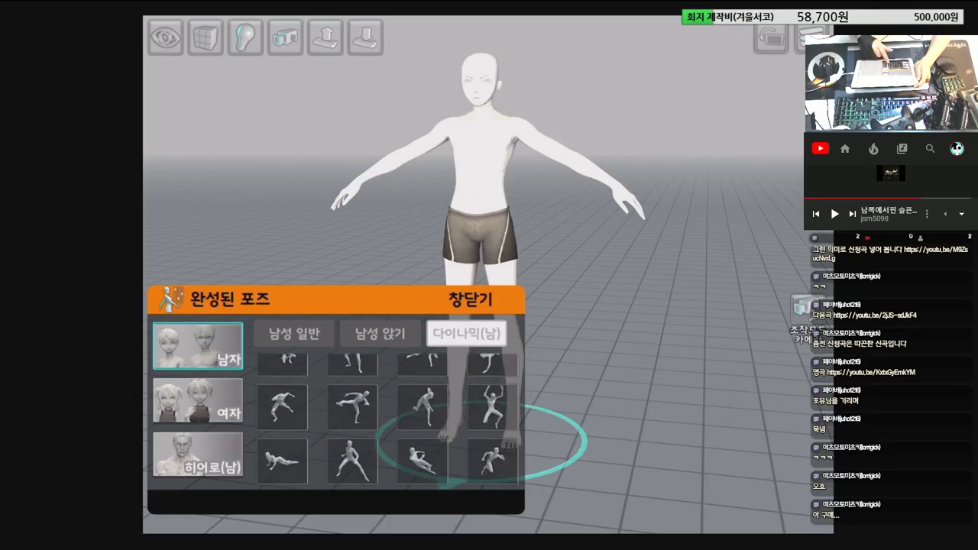
{"action": "scroll", "coordinate": [388, 420], "scroll_direction": "up", "scroll_amount": 1}
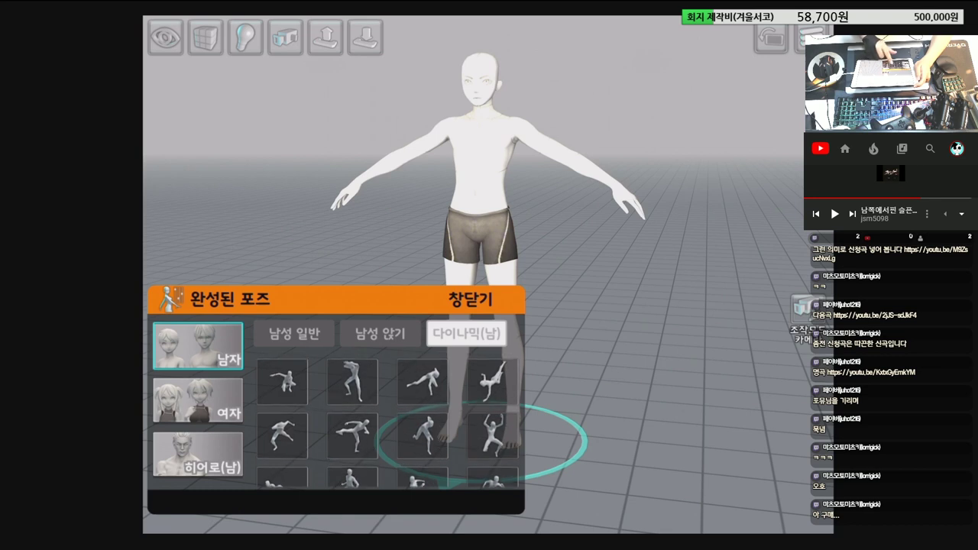
Step: Apply several dynamic poses to the male model, including a high kick
{"action": "left_click", "coordinate": [352, 380]}
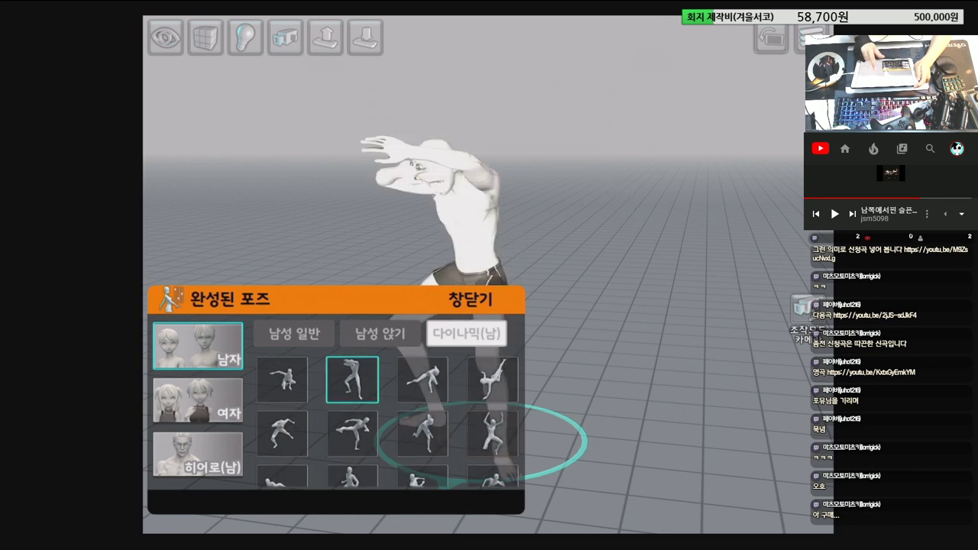
{"action": "left_click", "coordinate": [423, 380]}
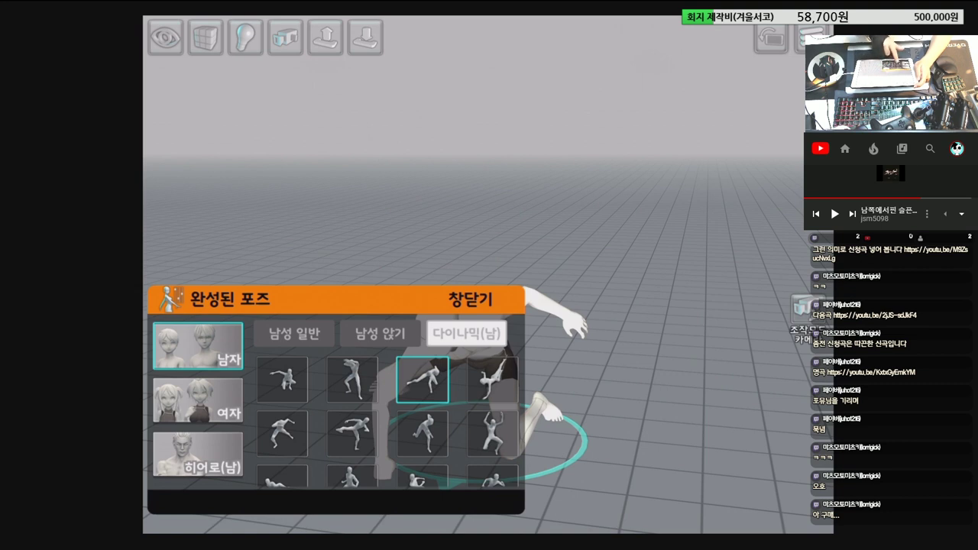
{"action": "left_click", "coordinate": [282, 379]}
{"action": "left_click", "coordinate": [352, 433]}
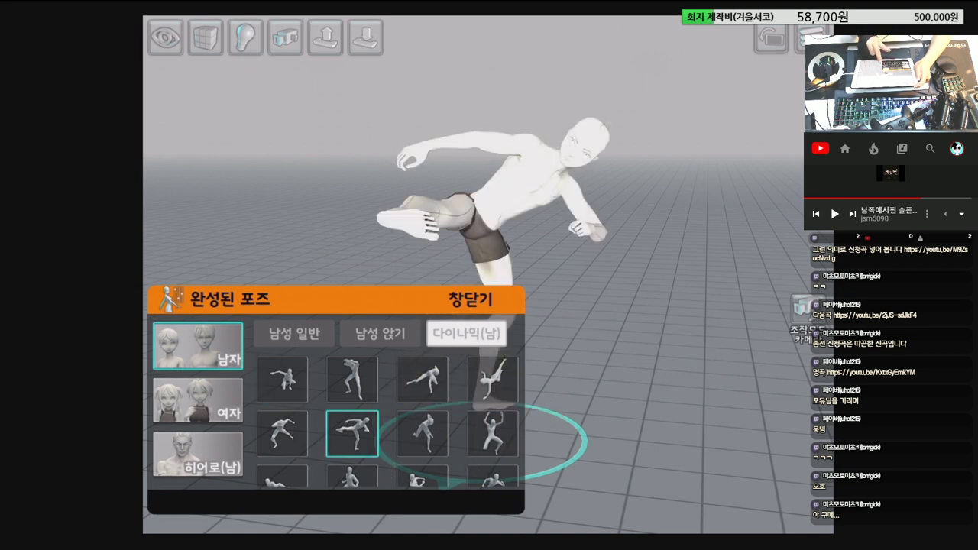
{"action": "left_click", "coordinate": [422, 434]}
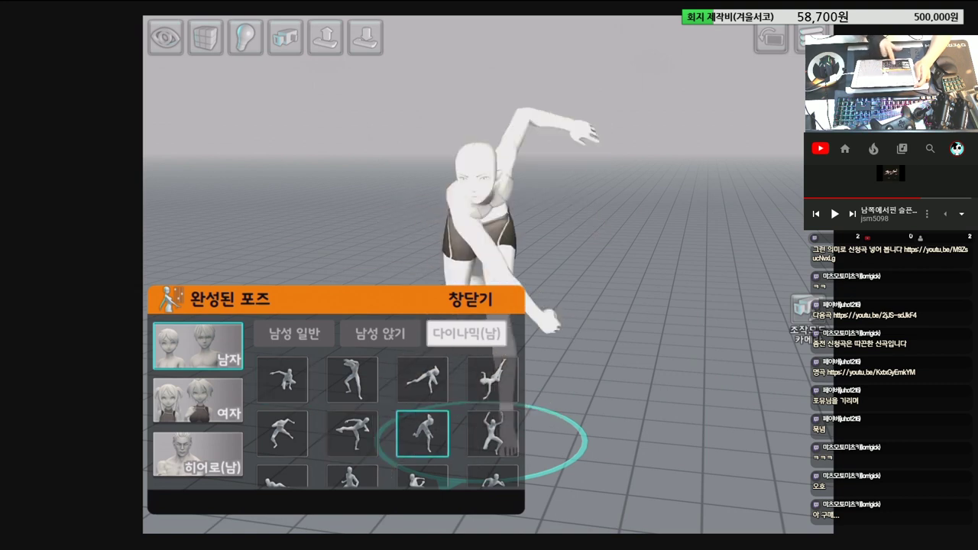
Step: Try four male sitting poses, then close the ready-made pose list
{"action": "left_click", "coordinate": [379, 333]}
{"action": "left_click", "coordinate": [282, 380]}
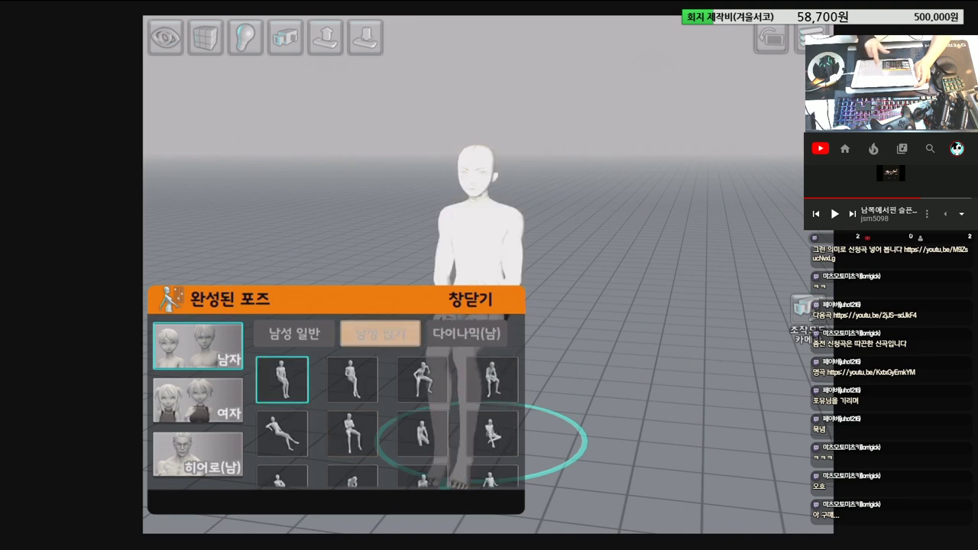
{"action": "left_click", "coordinate": [353, 379]}
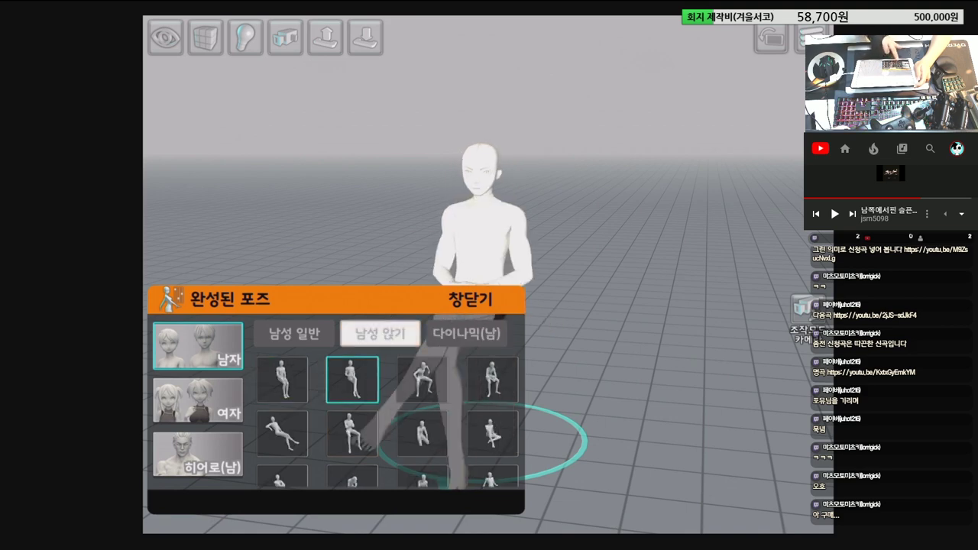
{"action": "left_click", "coordinate": [352, 433]}
{"action": "left_click", "coordinate": [281, 433]}
{"action": "left_click", "coordinate": [470, 299]}
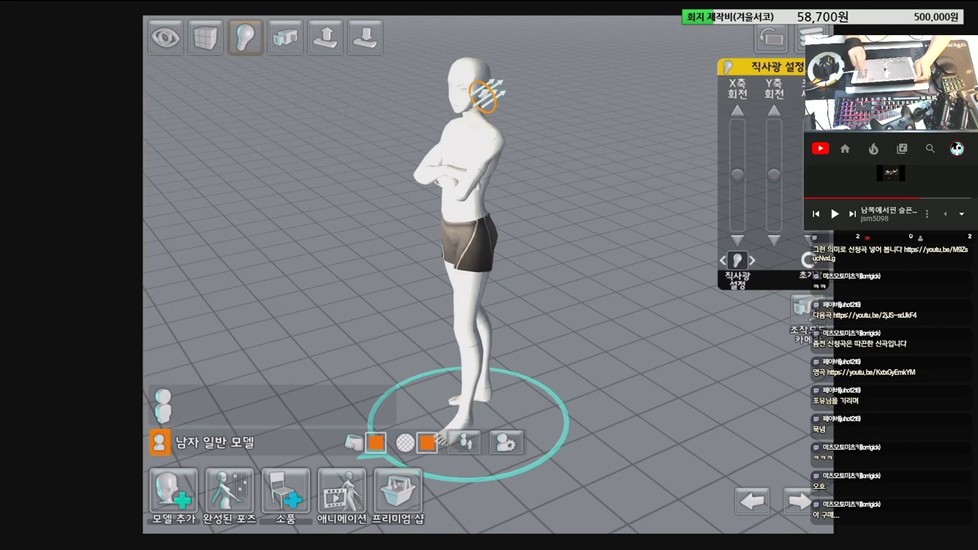
Step: Lower the direct light's X-axis and Y-axis rotation so it strikes the model from the front
{"action": "mouse_move", "coordinate": [737, 174]}
{"action": "left_mouse_down"}
{"action": "mouse_move", "coordinate": [737, 224]}
{"action": "mouse_move", "coordinate": [738, 175]}
{"action": "left_mouse_up"}
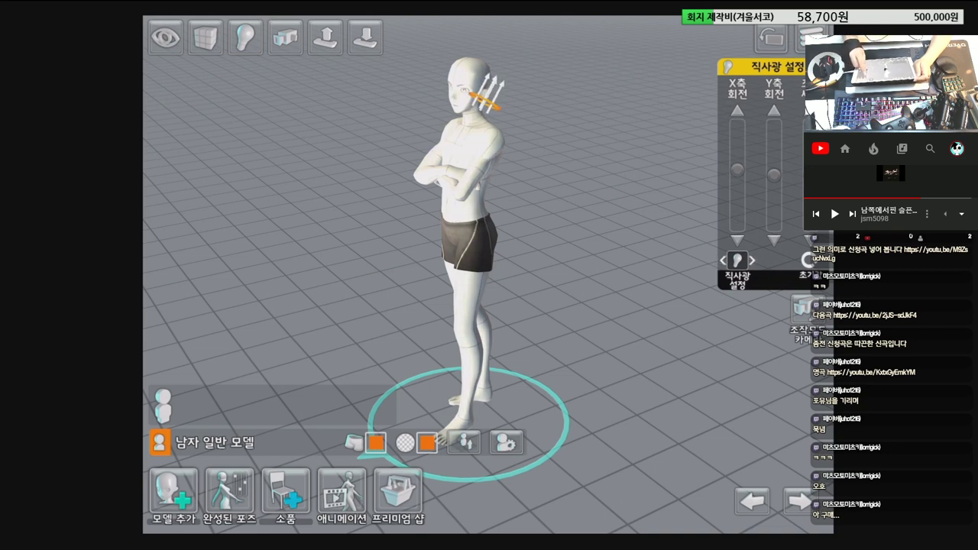
{"action": "mouse_move", "coordinate": [774, 175]}
{"action": "left_mouse_down"}
{"action": "mouse_move", "coordinate": [774, 203]}
{"action": "mouse_move", "coordinate": [774, 175]}
{"action": "left_mouse_up"}
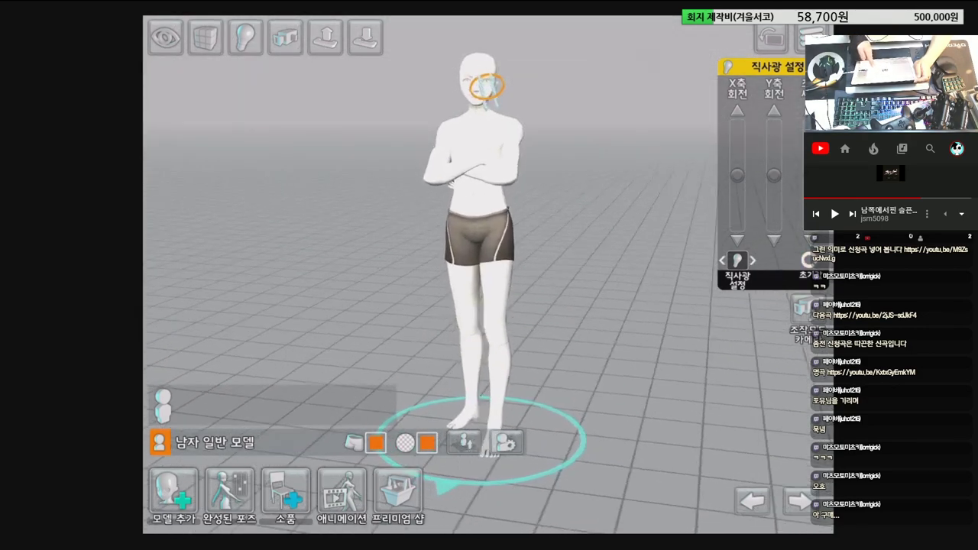
Step: Close the light settings, nudge the model left/right and up/down, then reset its position
{"action": "key", "text": "Escape"}
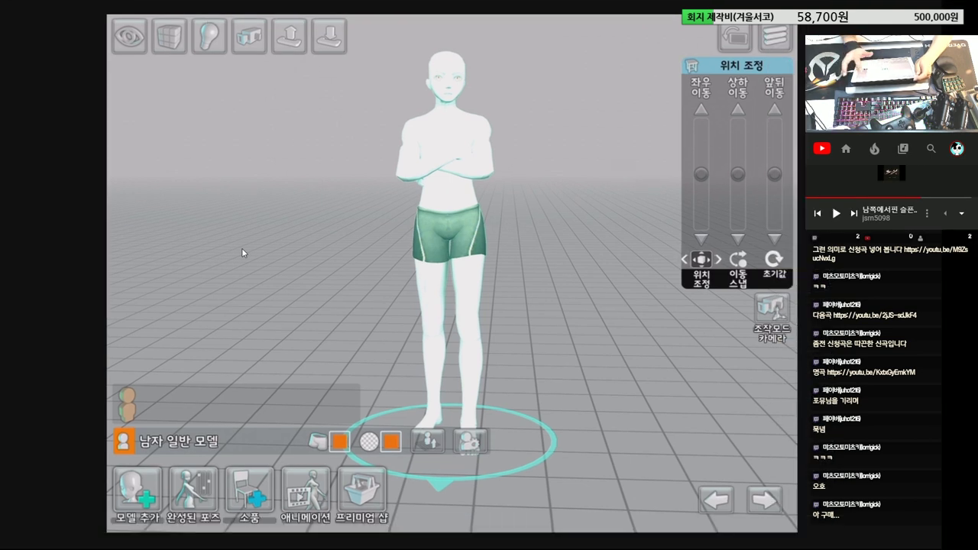
{"action": "key", "text": "Right"}
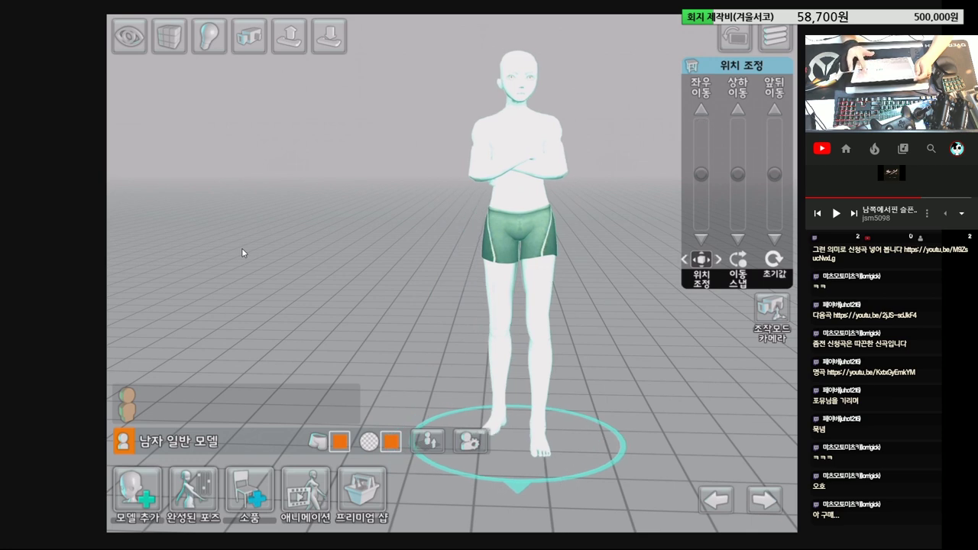
{"action": "key", "text": "Left"}
{"action": "key", "text": "Right"}
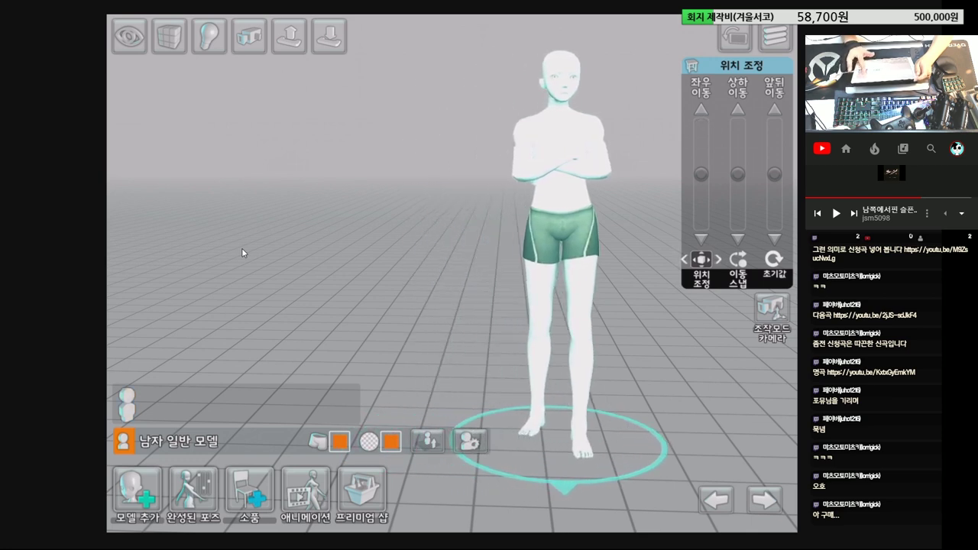
{"action": "key", "text": "Left"}
{"action": "key", "text": "Right"}
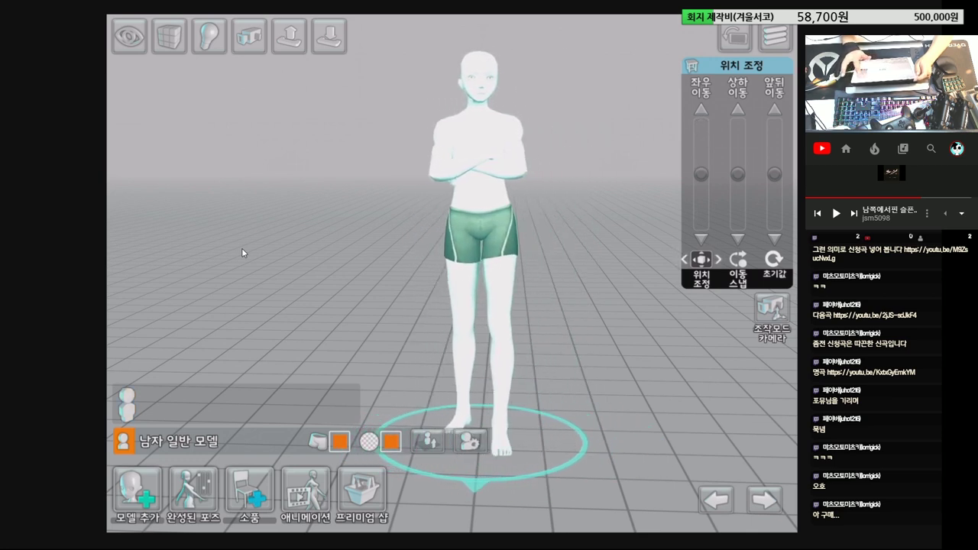
{"action": "key", "text": "Up"}
{"action": "key", "text": "Down"}
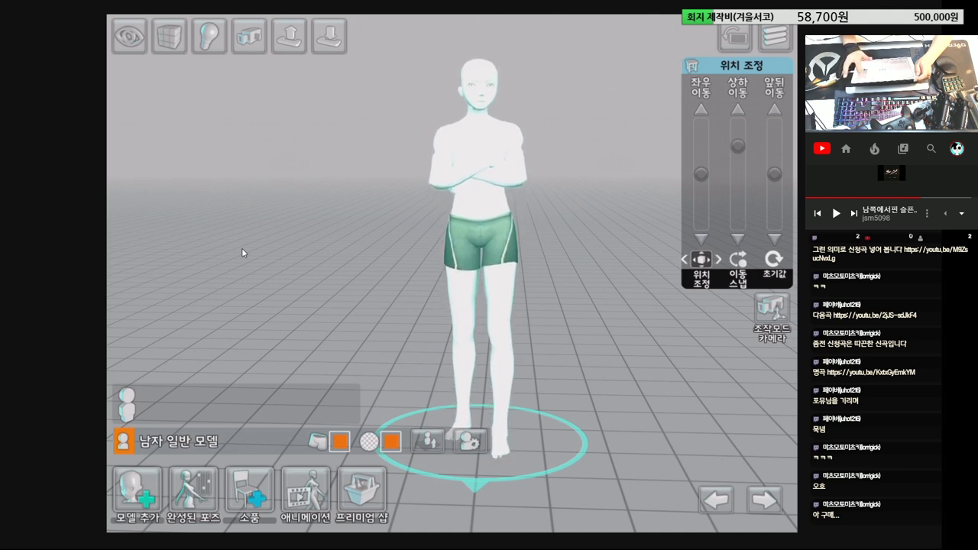
{"action": "key", "text": "Up"}
{"action": "key", "text": "Down"}
{"action": "key", "text": "r"}
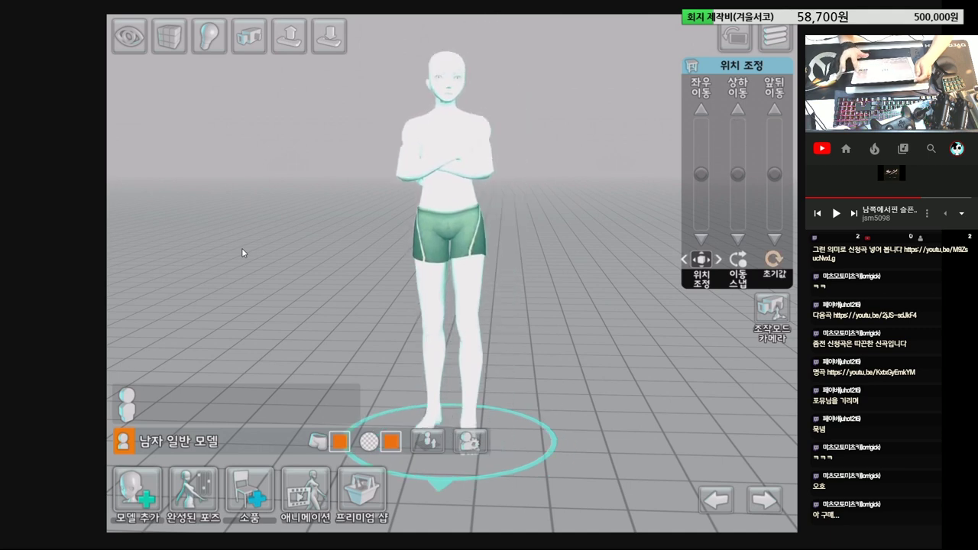
Step: Move the model toward and away from the camera, ending at centre depth
{"action": "key", "text": "Page_Down"}
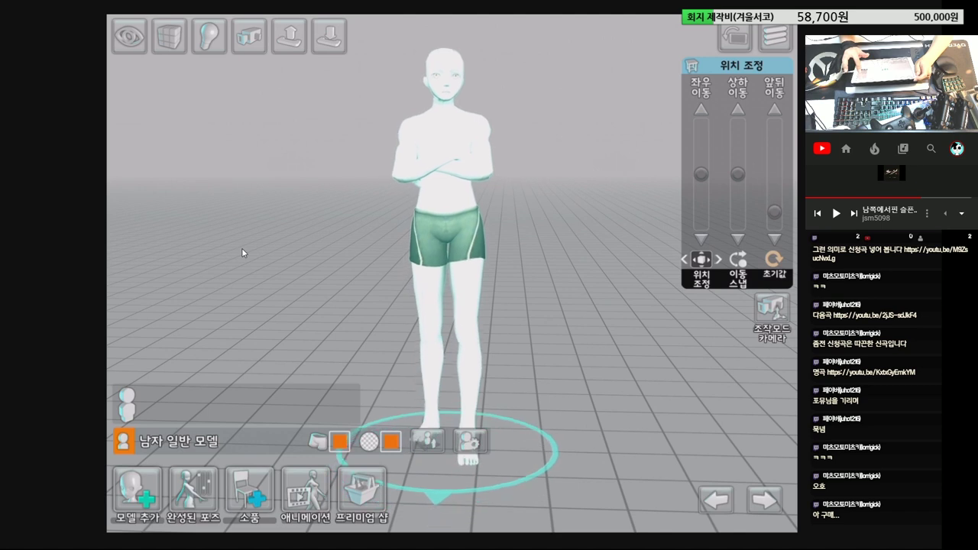
{"action": "key", "text": "Page_Up"}
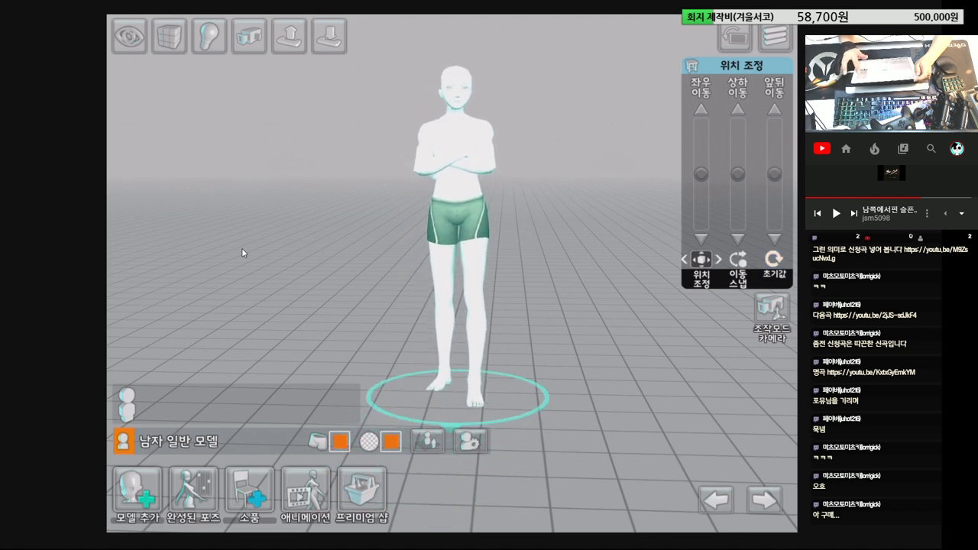
{"action": "key", "text": "Page_Up"}
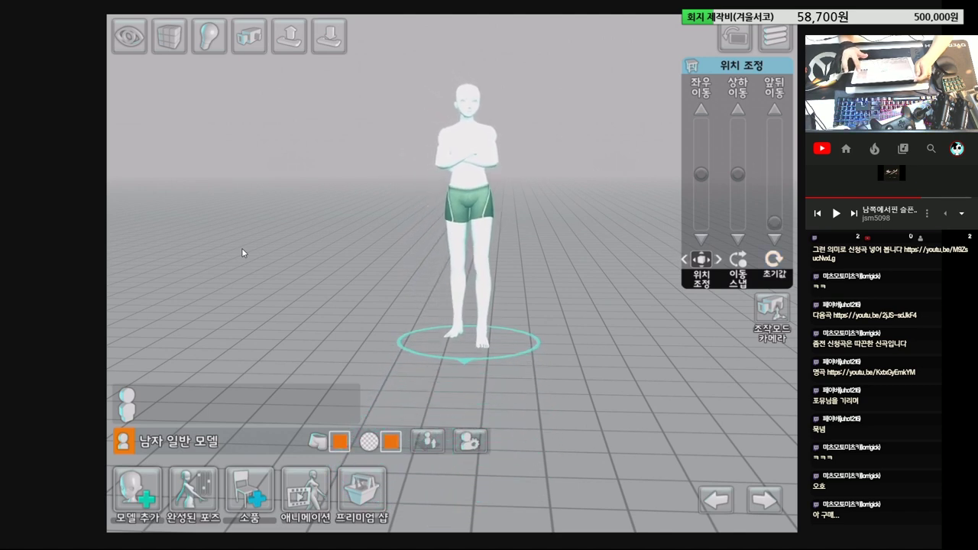
{"action": "key", "text": "Home"}
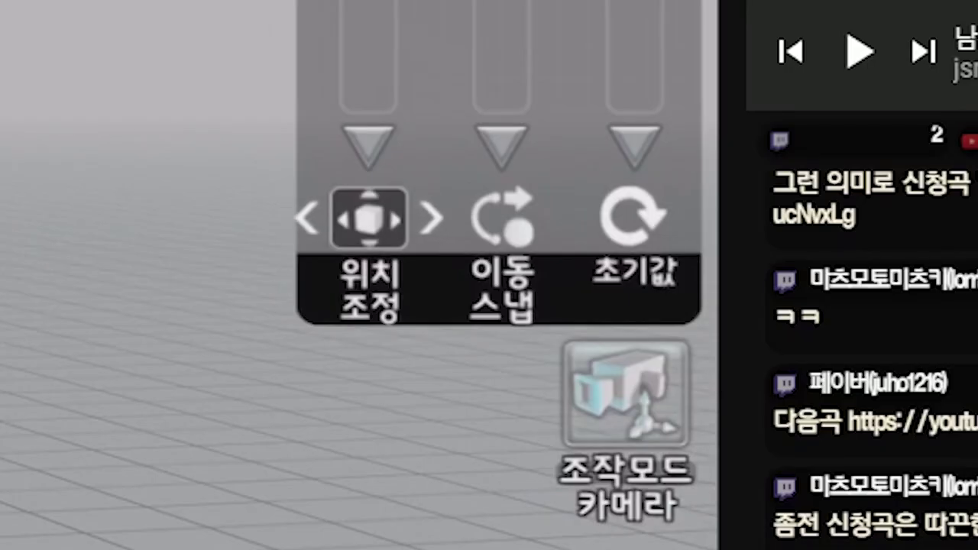
Step: Shrink and enlarge the whole model with 모두 확대, ending slightly smaller
{"action": "key", "text": "Right"}
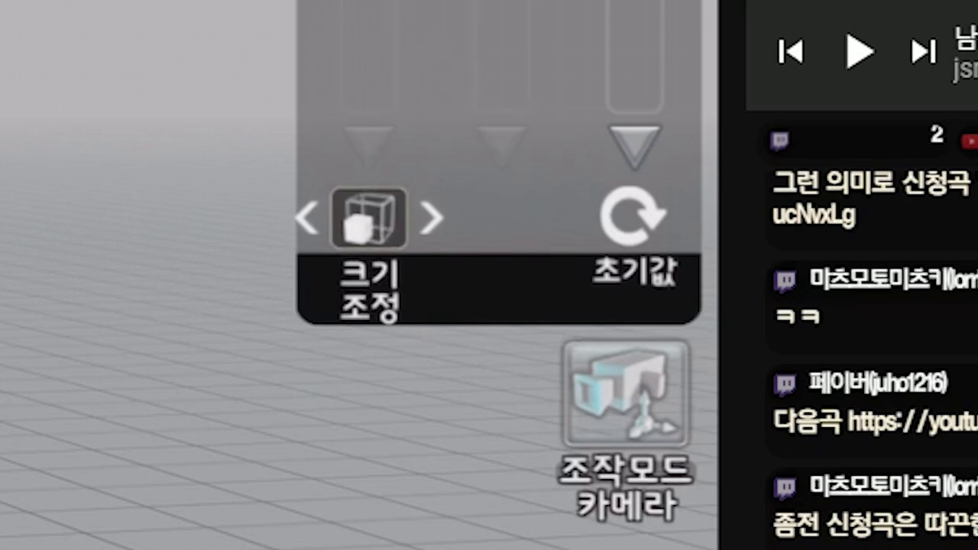
{"action": "key", "text": "Right"}
{"action": "key", "text": "Right"}
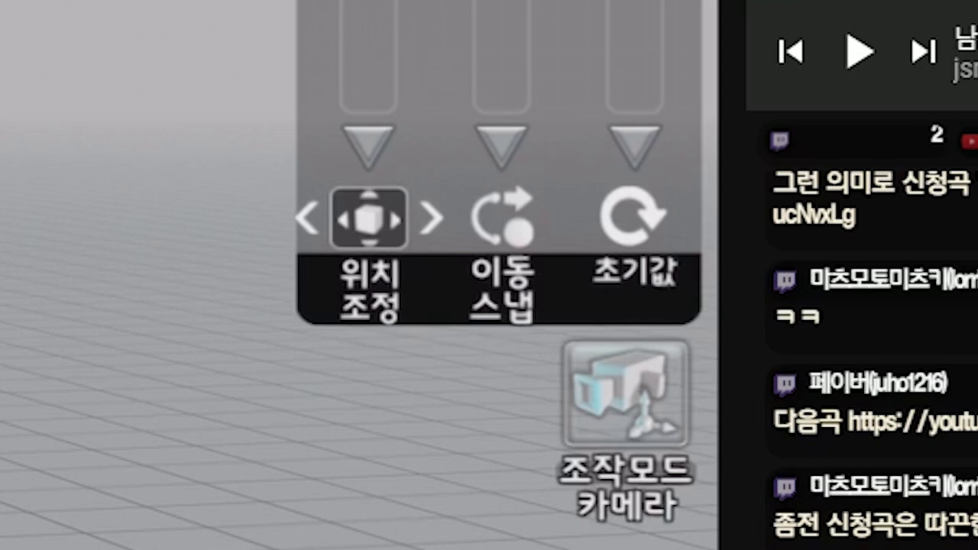
{"action": "key", "text": "Right"}
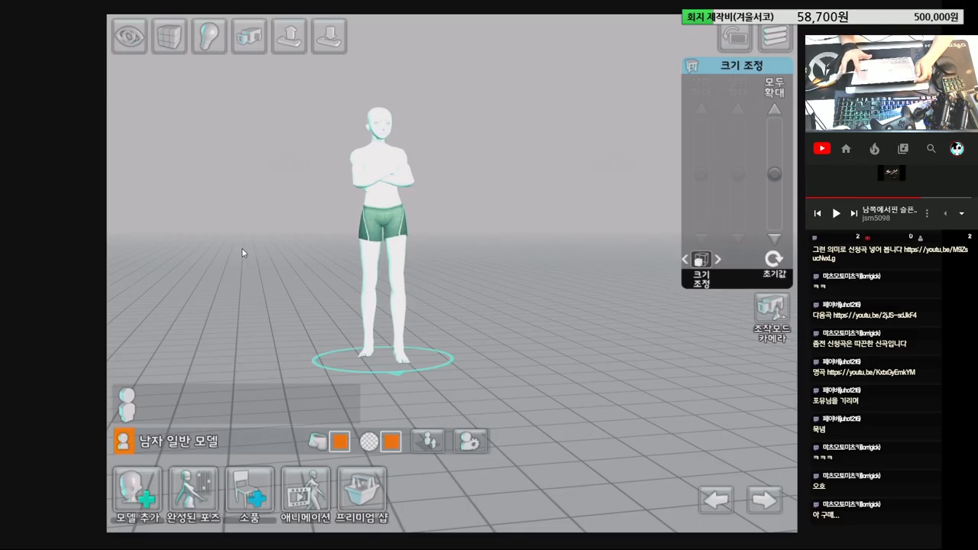
{"action": "key", "text": "Down"}
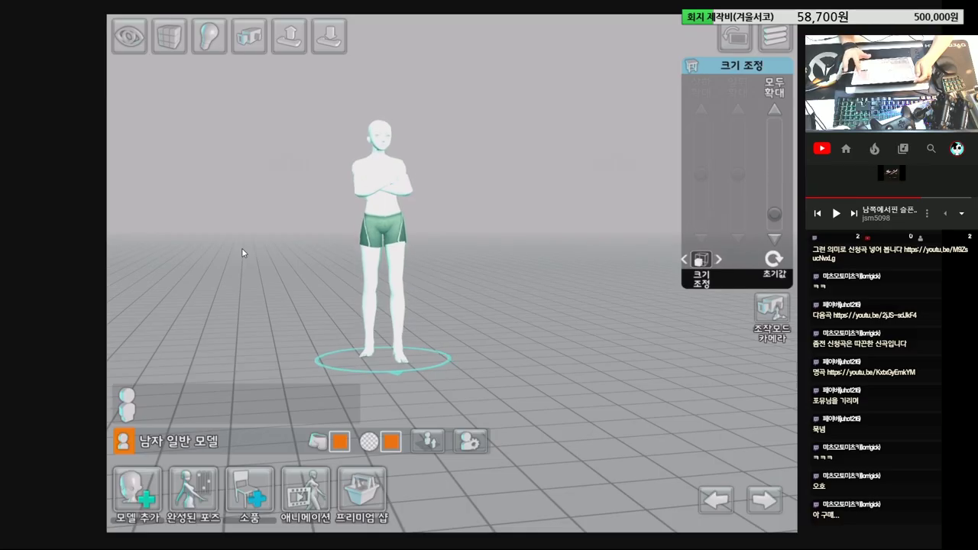
{"action": "key", "text": "Up"}
{"action": "key", "text": "Down"}
{"action": "key", "text": "Up"}
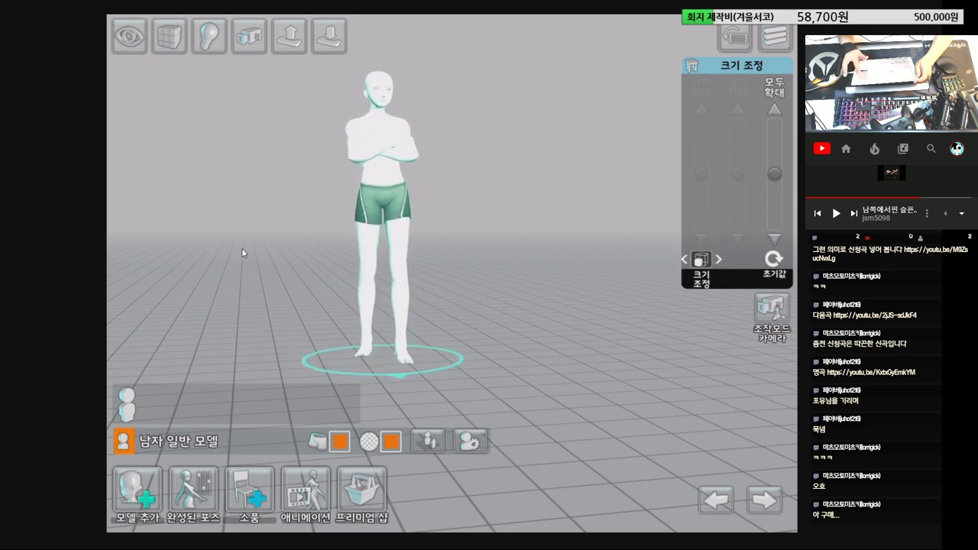
{"action": "key", "text": "Down"}
Step: Rotate the model side to side about its Y axis, ending facing front
{"action": "key", "text": "Right"}
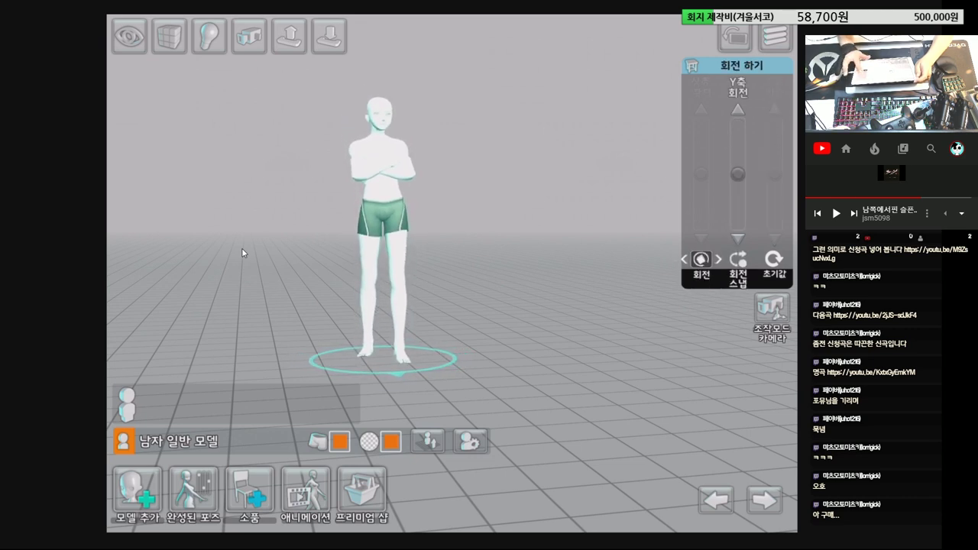
{"action": "key", "text": "Down"}
{"action": "key", "text": "Up"}
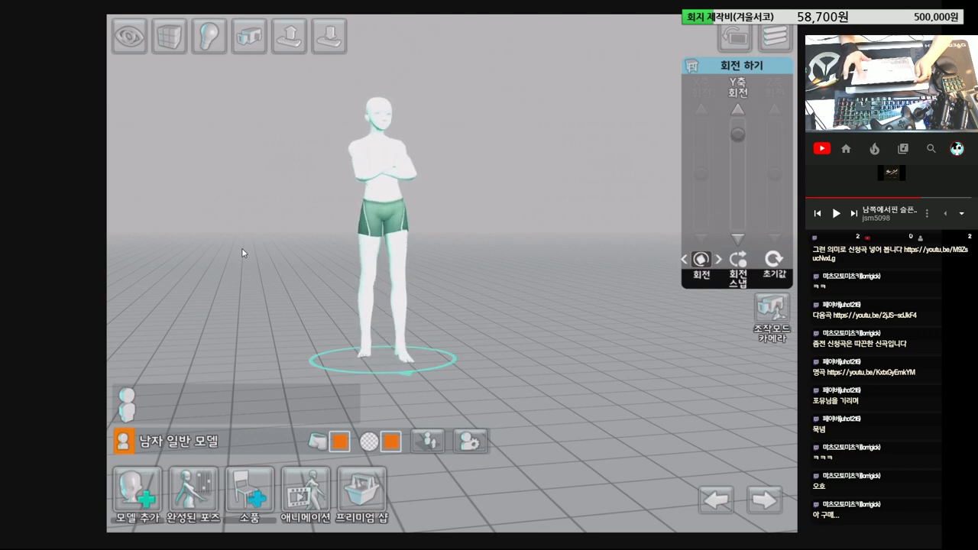
{"action": "key", "text": "Down"}
{"action": "key", "text": "Up"}
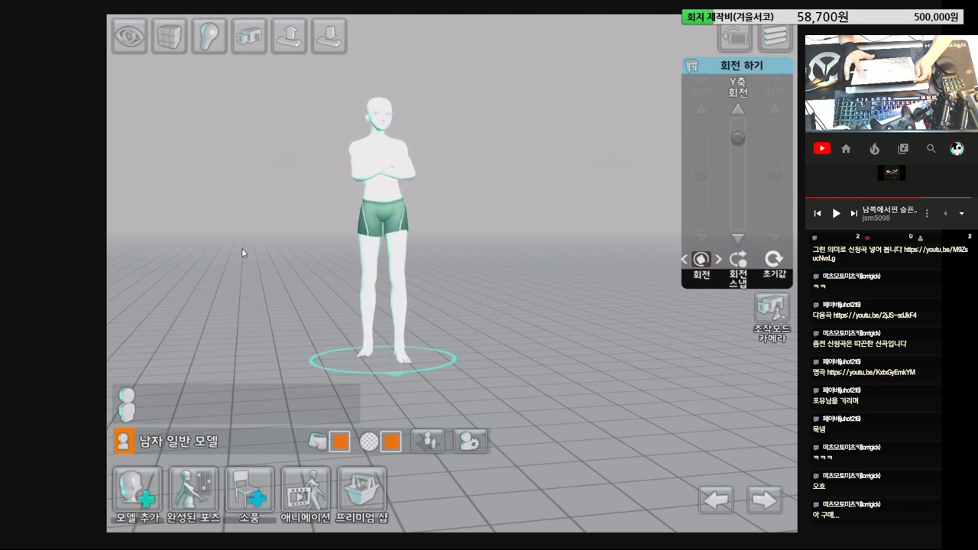
{"action": "key", "text": "Down"}
{"action": "key", "text": "Right"}
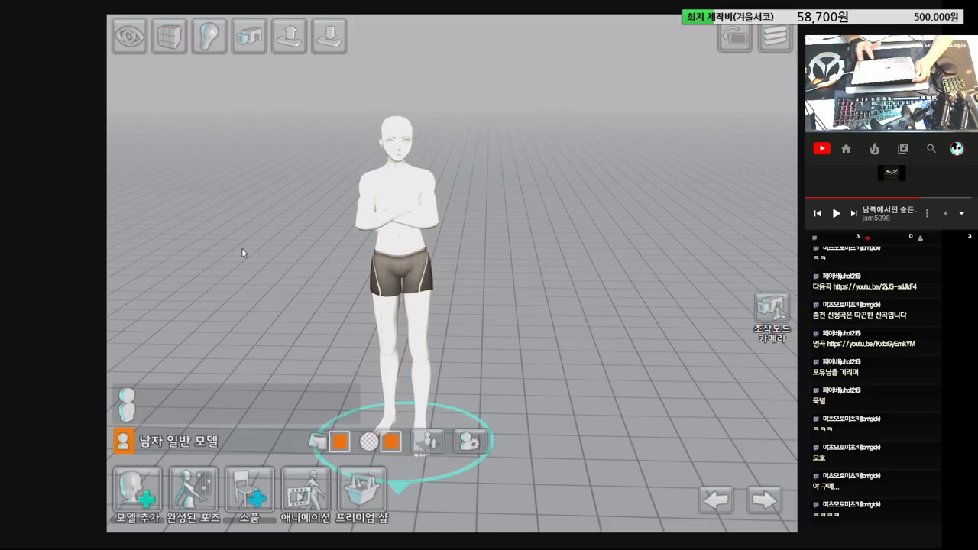
Step: Zoom in on the male model's upper body
{"action": "scroll", "coordinate": [242, 253], "scroll_direction": "up", "scroll_amount": 1}
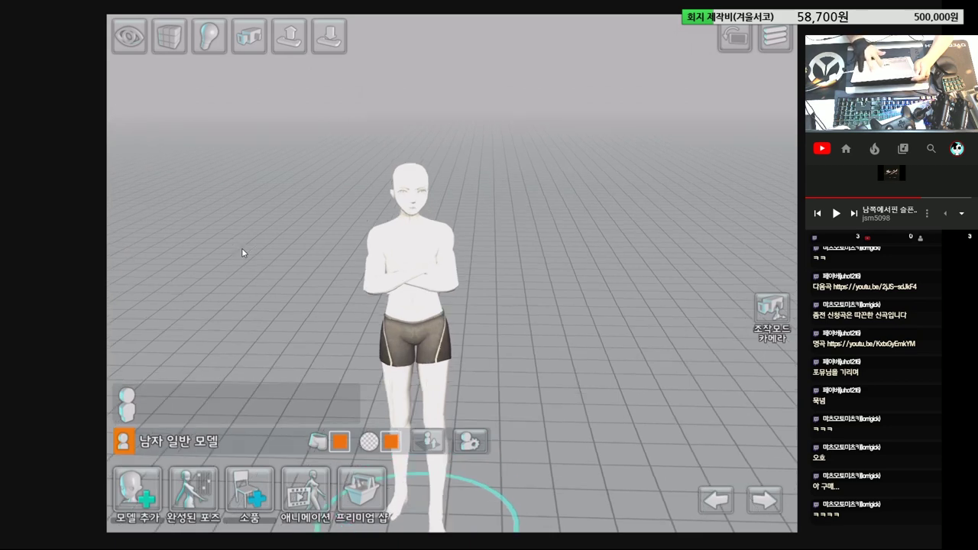
{"action": "scroll", "coordinate": [241, 253], "scroll_direction": "up", "scroll_amount": 1}
{"action": "scroll", "coordinate": [242, 253], "scroll_direction": "up", "scroll_amount": 2}
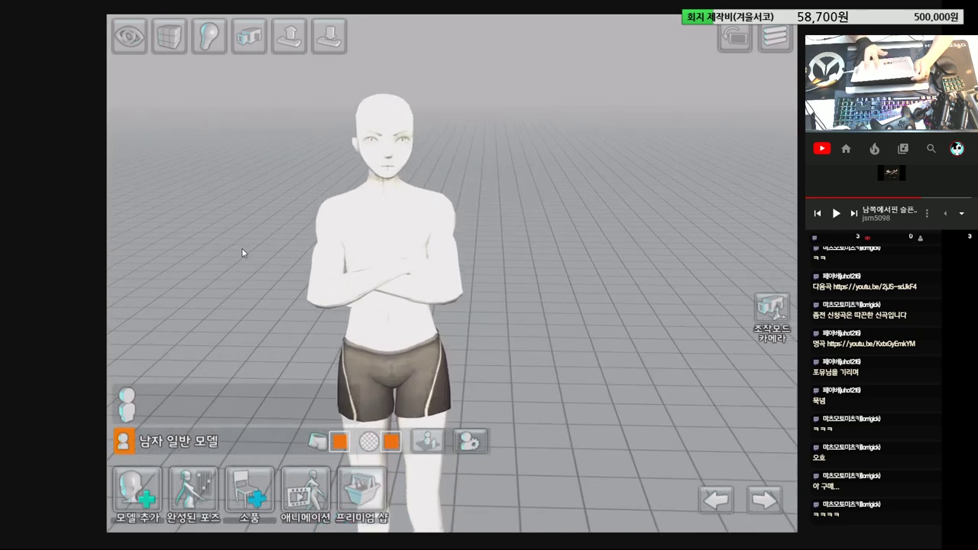
{"action": "scroll", "coordinate": [241, 253], "scroll_direction": "up", "scroll_amount": 3}
{"action": "scroll", "coordinate": [241, 253], "scroll_direction": "down", "scroll_amount": 3}
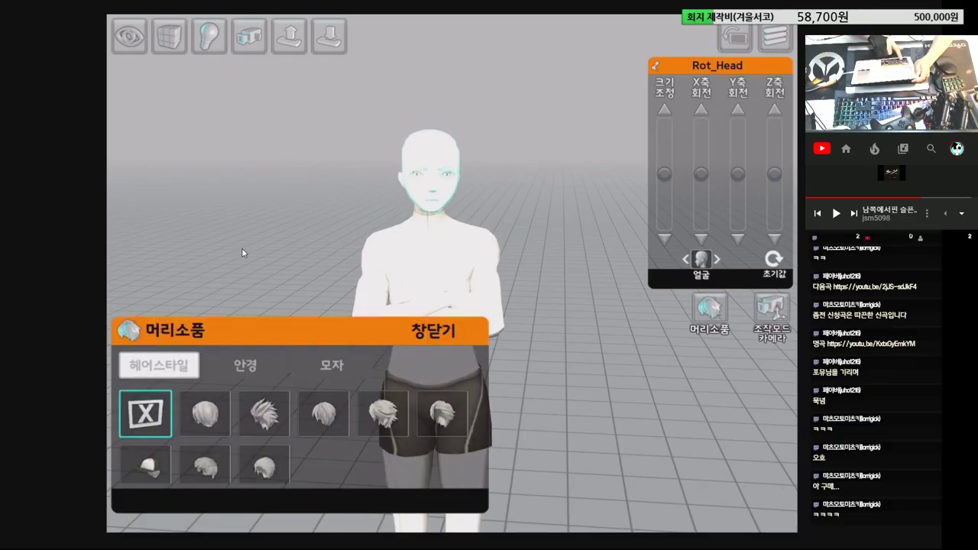
Step: Cycle through the hairstyles and settle on short curly hair
{"action": "key", "text": "Right"}
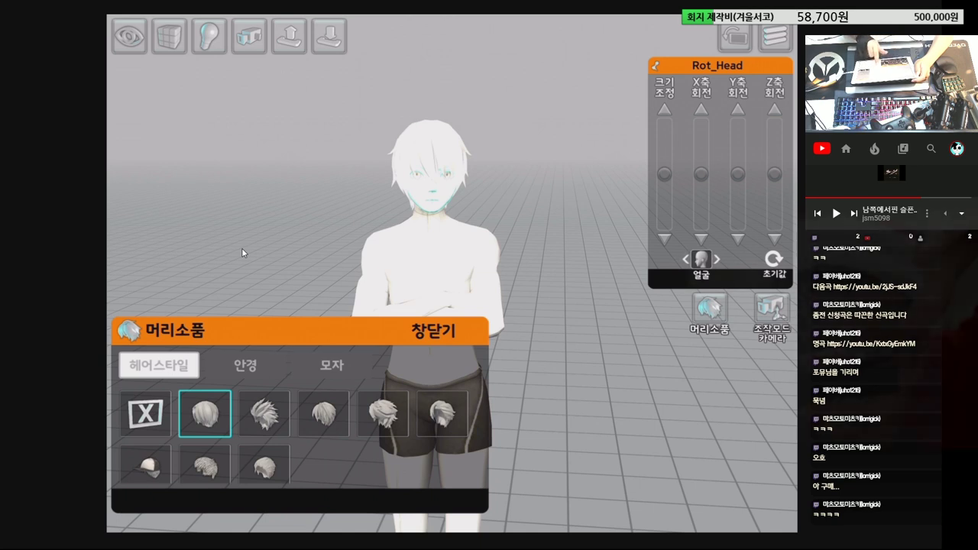
{"action": "key", "text": "Right"}
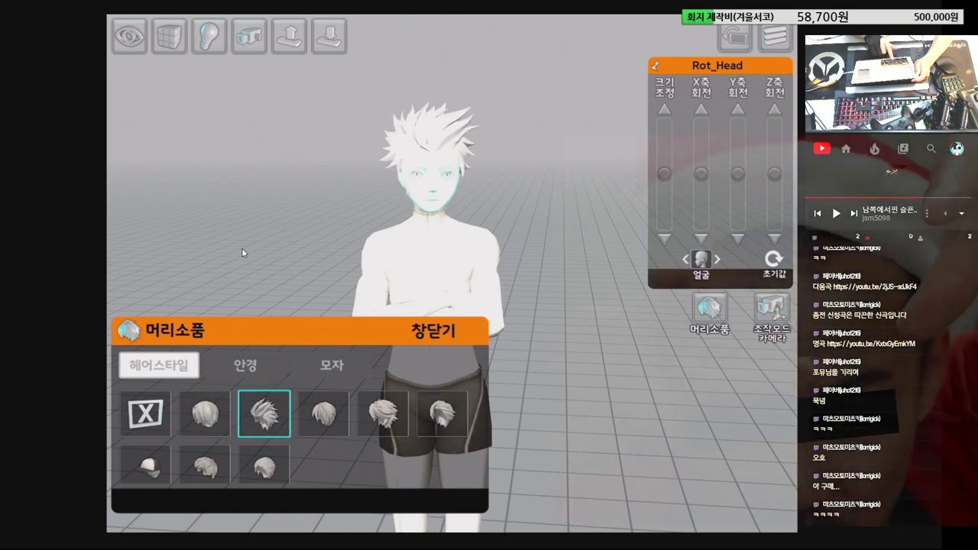
{"action": "key", "text": "Right"}
{"action": "key", "text": "Right"}
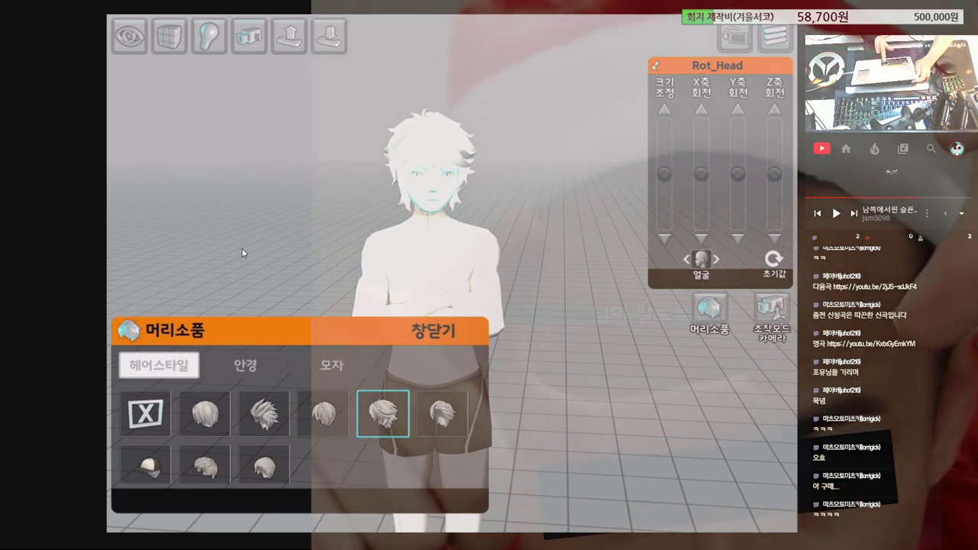
{"action": "key", "text": "Right"}
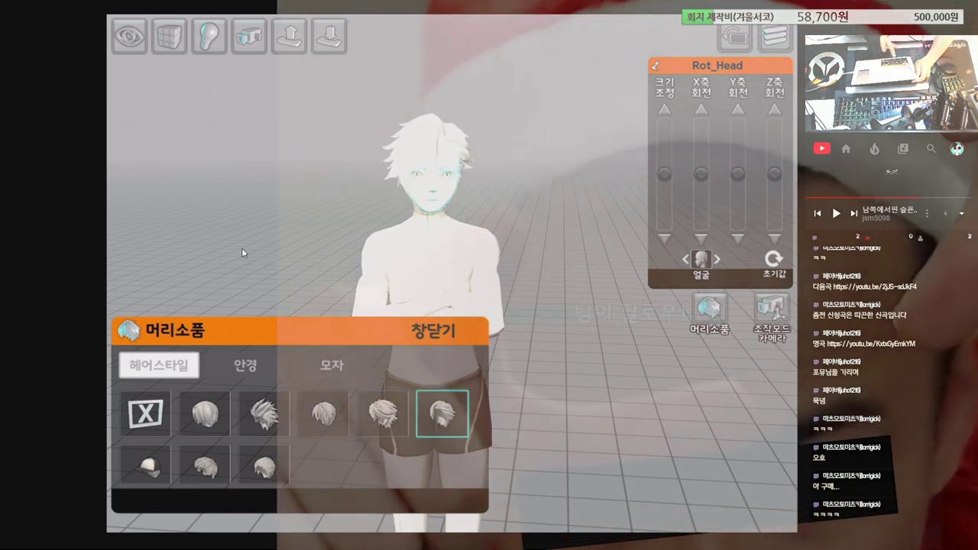
{"action": "key", "text": "Right"}
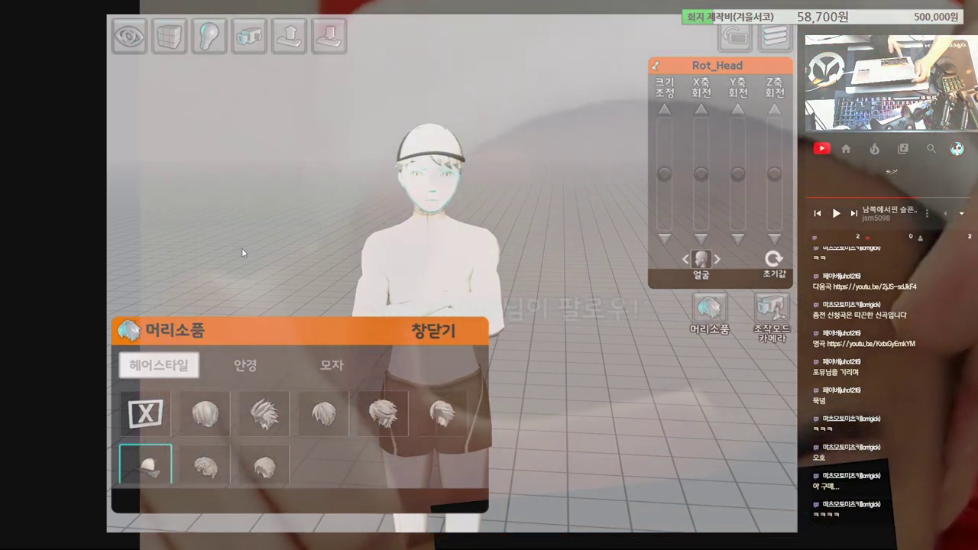
{"action": "key", "text": "Right"}
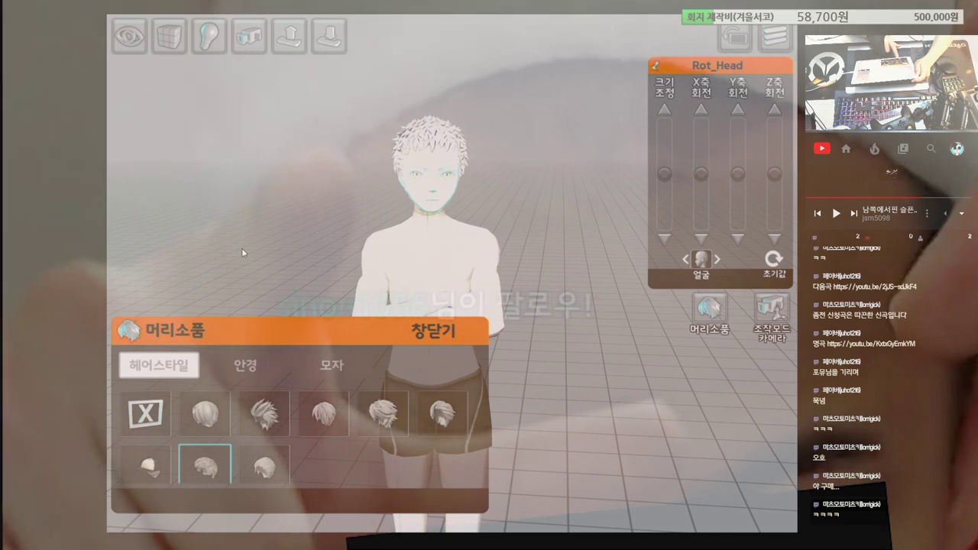
{"action": "key", "text": "Right"}
{"action": "key", "text": "Left"}
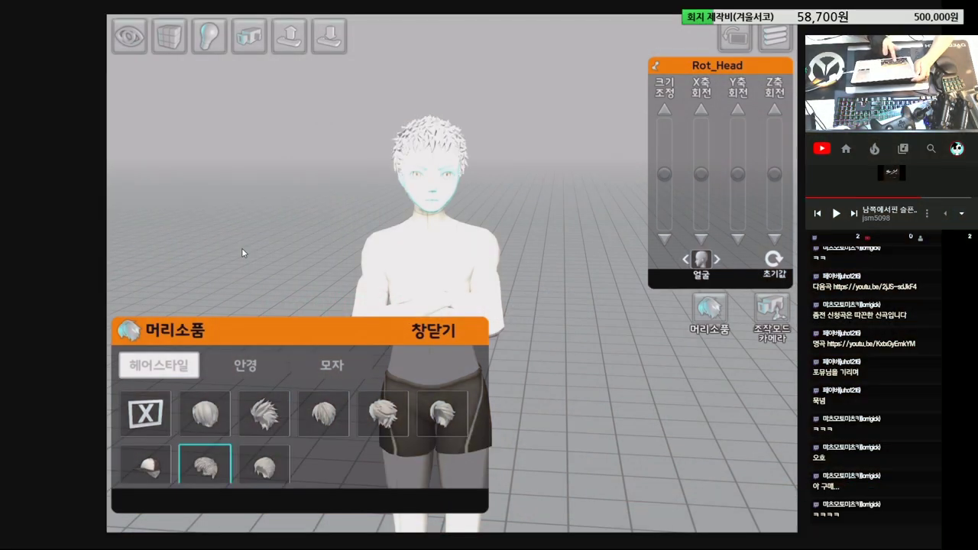
Step: Preview glasses and head accessories, including a hair strand, cat ears and a top hat
{"action": "key", "text": "Tab"}
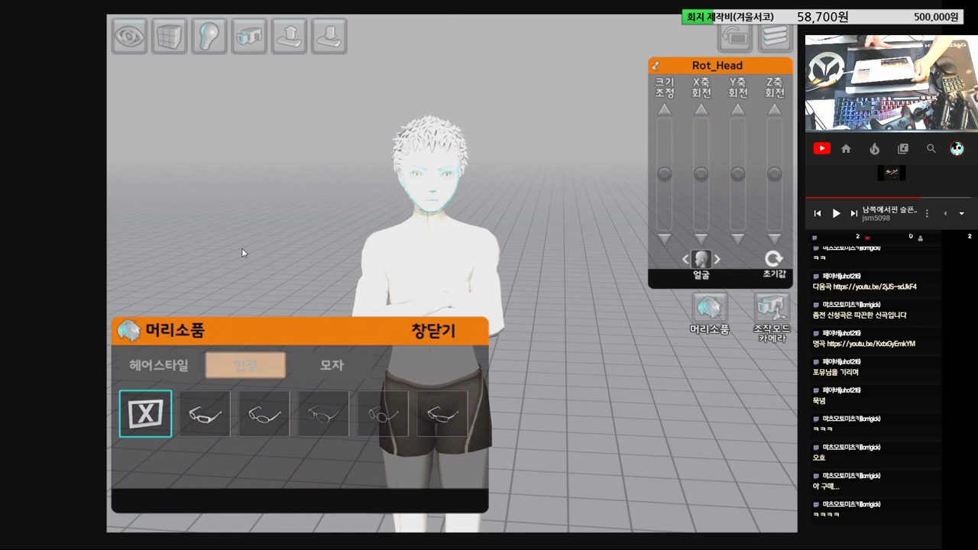
{"action": "key", "text": "Tab"}
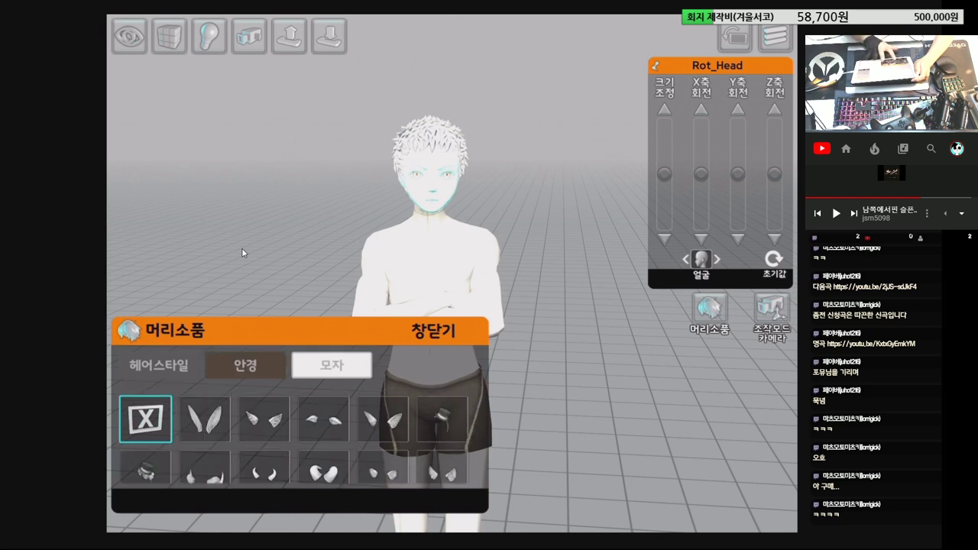
{"action": "scroll", "coordinate": [242, 253], "scroll_direction": "down", "scroll_amount": 1}
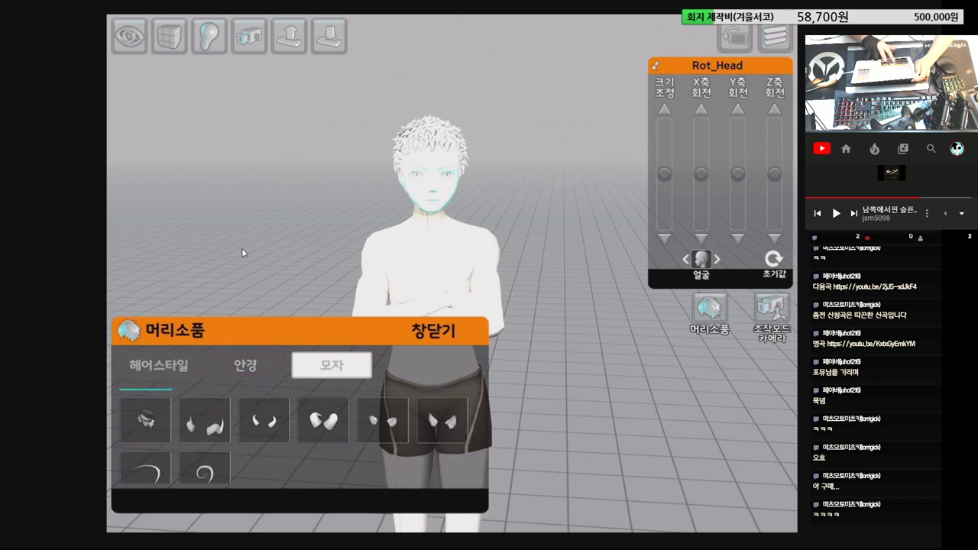
{"action": "key", "text": "Right"}
{"action": "key", "text": "Down"}
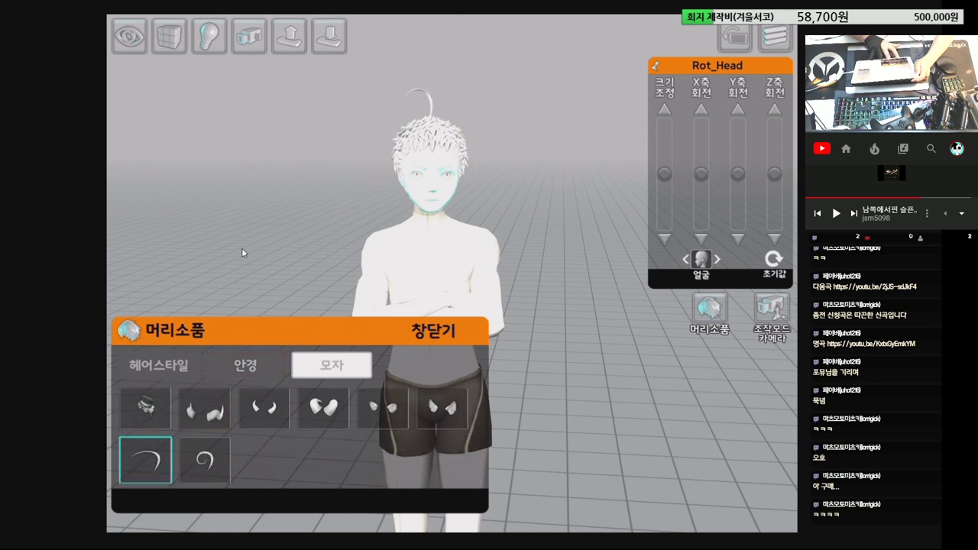
{"action": "key", "text": "Right"}
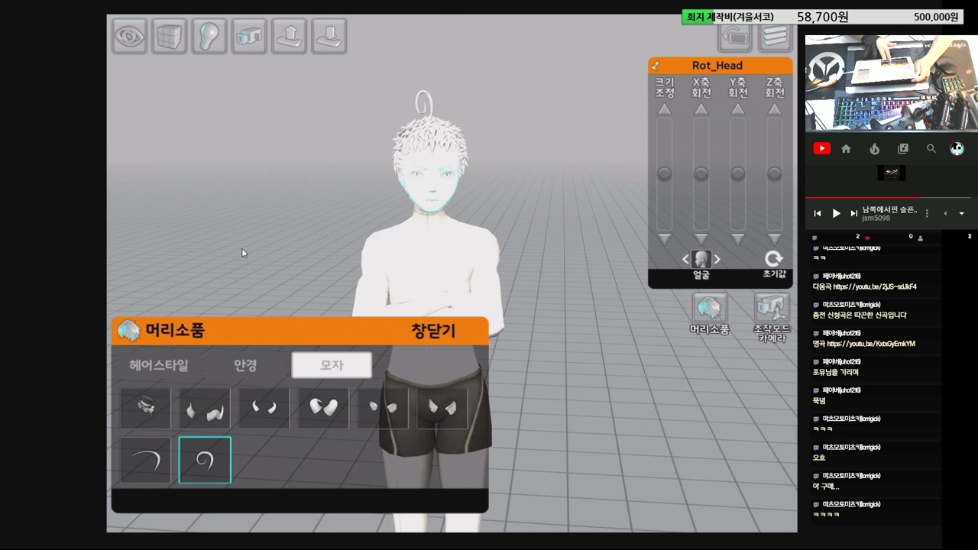
{"action": "key", "text": "Up"}
{"action": "key", "text": "Right"}
{"action": "key", "text": "Right"}
{"action": "key", "text": "Right"}
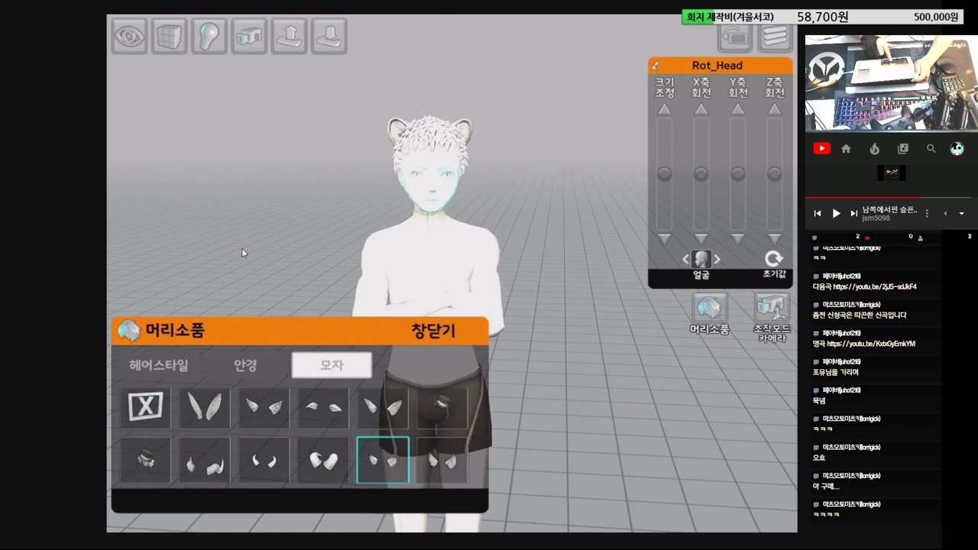
{"action": "key", "text": "Up"}
{"action": "key", "text": "Right"}
Step: Set both headwear and glasses to none and close the hair accessories panel
{"action": "key", "text": "Left"}
{"action": "key", "text": "Left"}
{"action": "key", "text": "Left"}
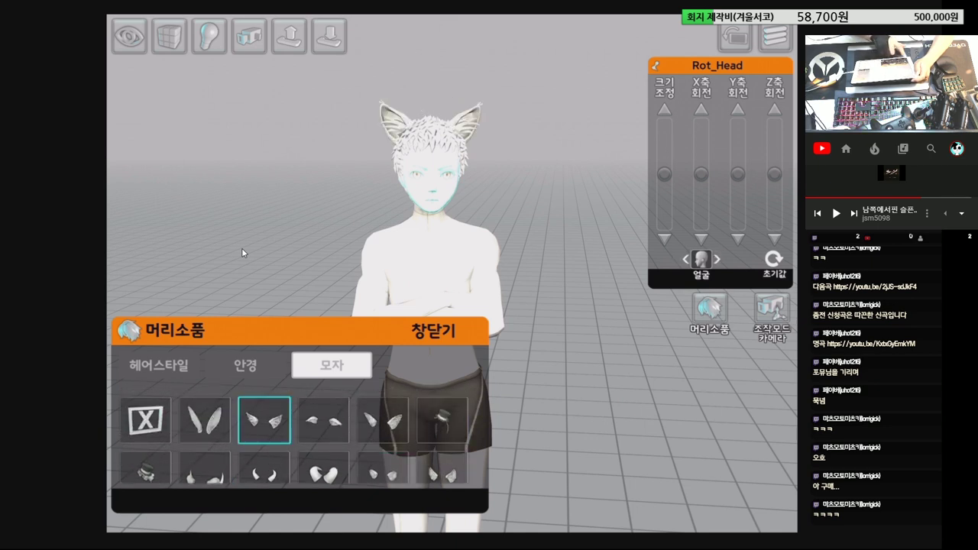
{"action": "key", "text": "Left"}
{"action": "key", "text": "Left"}
{"action": "key", "text": "Left"}
{"action": "key", "text": "Left"}
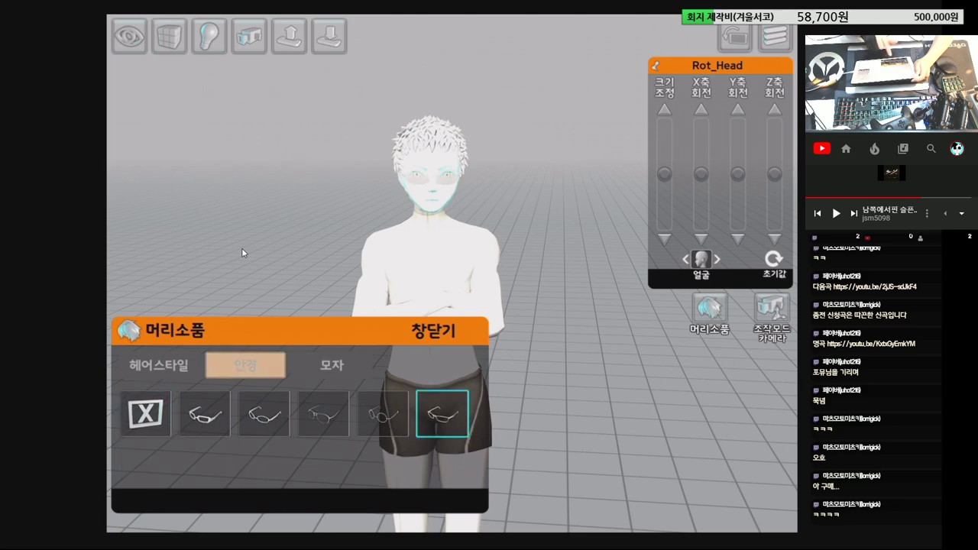
{"action": "key", "text": "Right"}
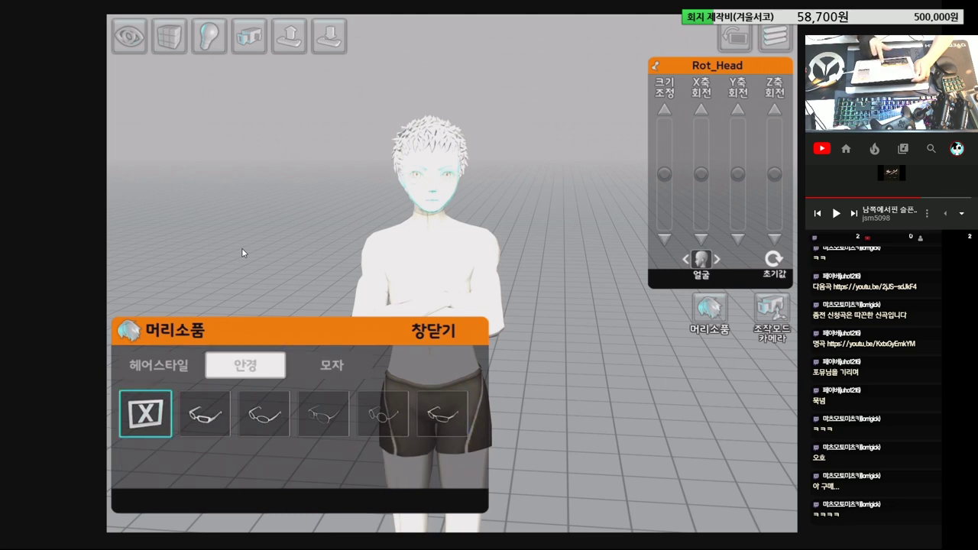
{"action": "key", "text": "Escape"}
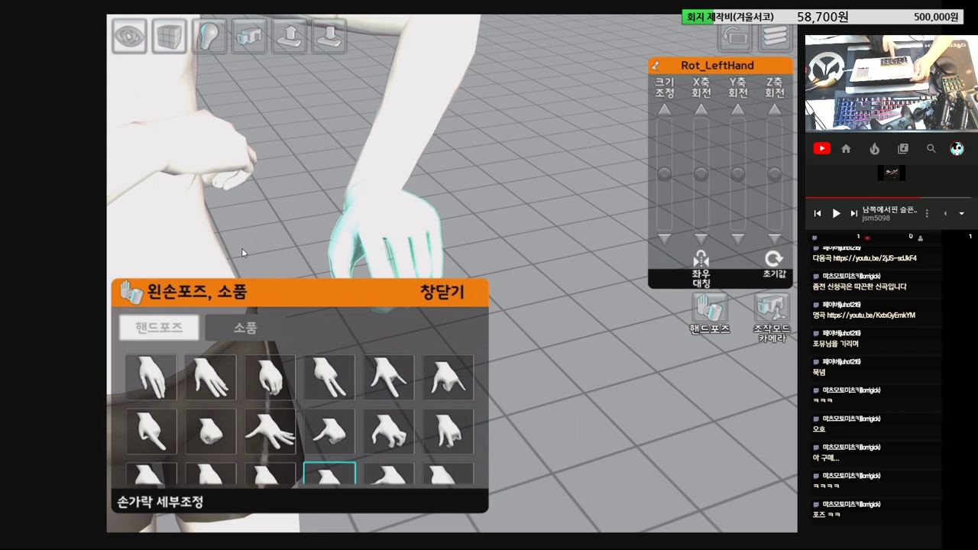
Step: Cycle the left-hand poses to the open, spread-finger pose, then show the hand props
{"action": "key", "text": "Right"}
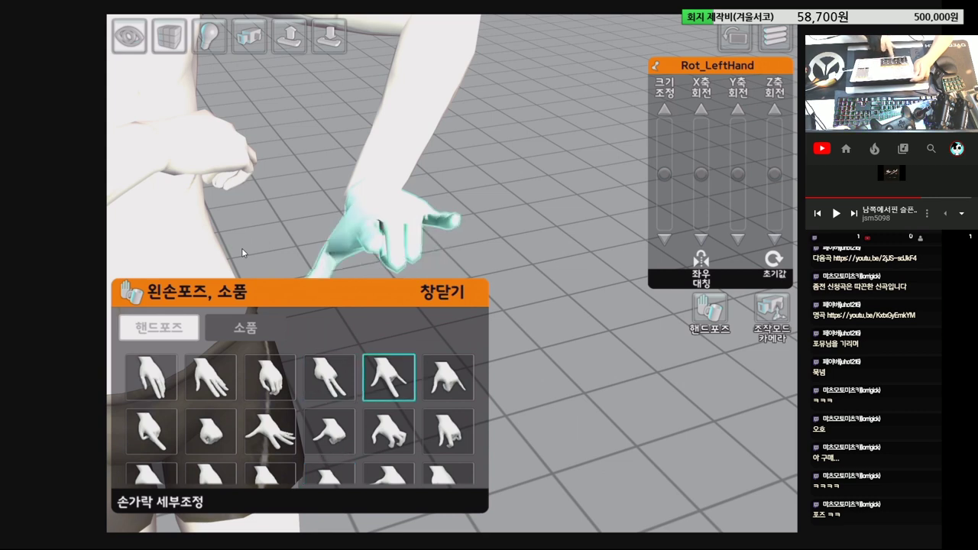
{"action": "key", "text": "Down"}
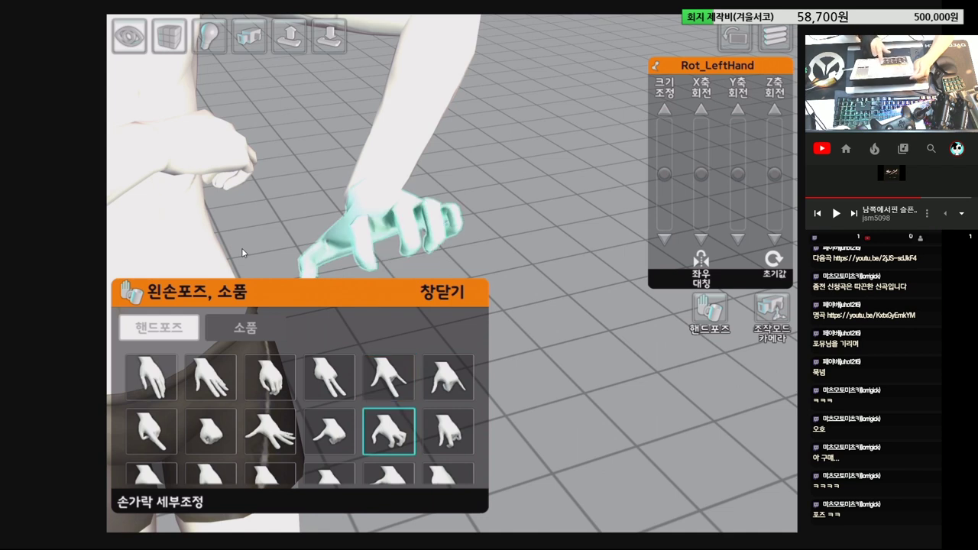
{"action": "key", "text": "Left"}
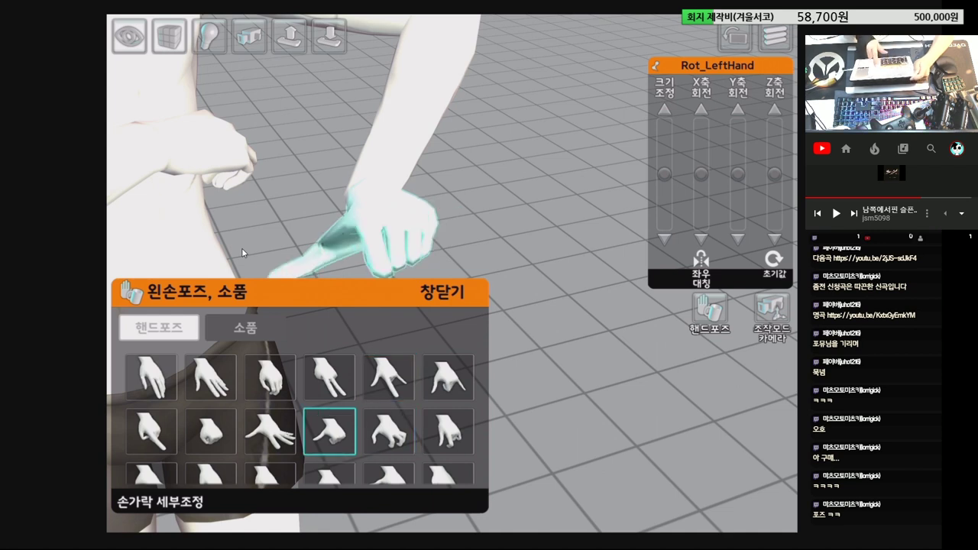
{"action": "key", "text": "Right"}
{"action": "key", "text": "Right"}
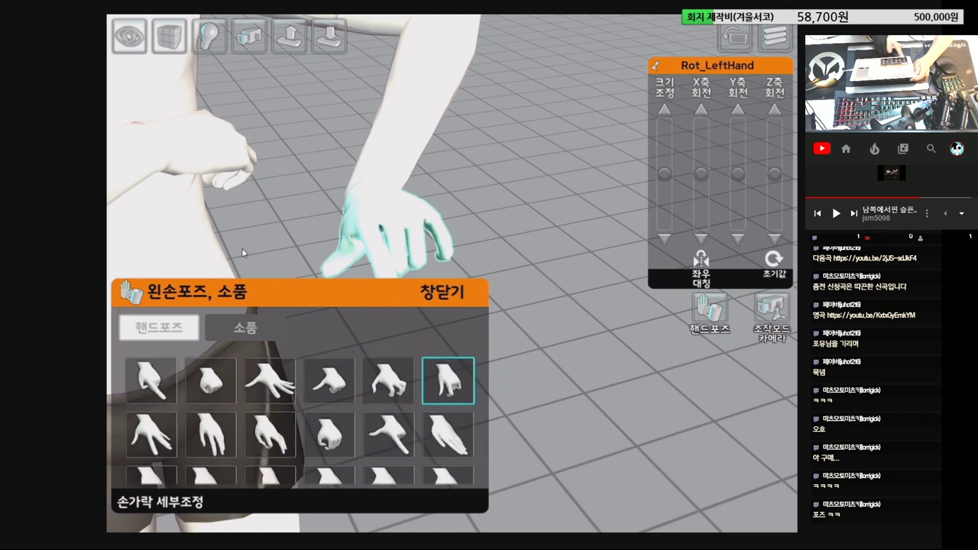
{"action": "key", "text": "Right"}
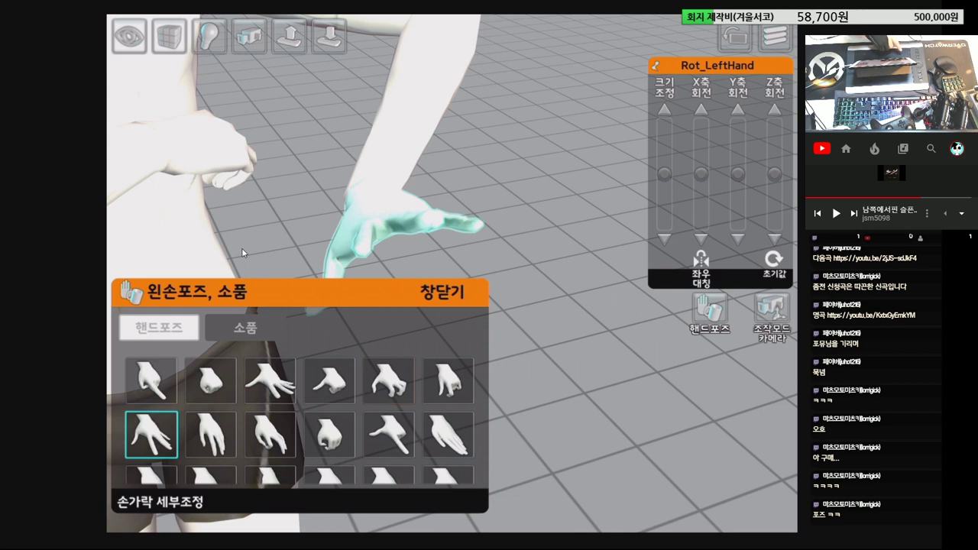
{"action": "key", "text": "Tab"}
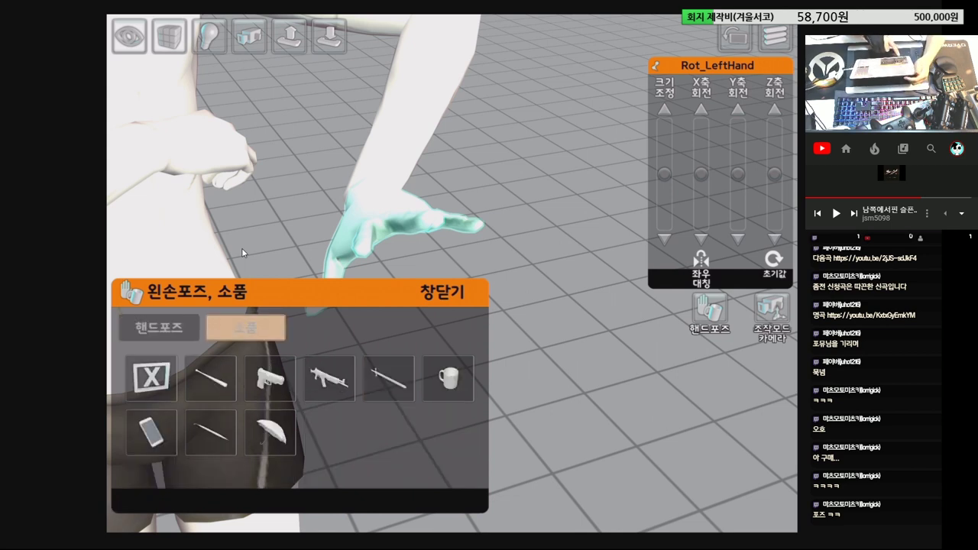
Step: Give the left hand a pistol, close the fingers around its grip, and close the hand picker
{"action": "key", "text": "Right"}
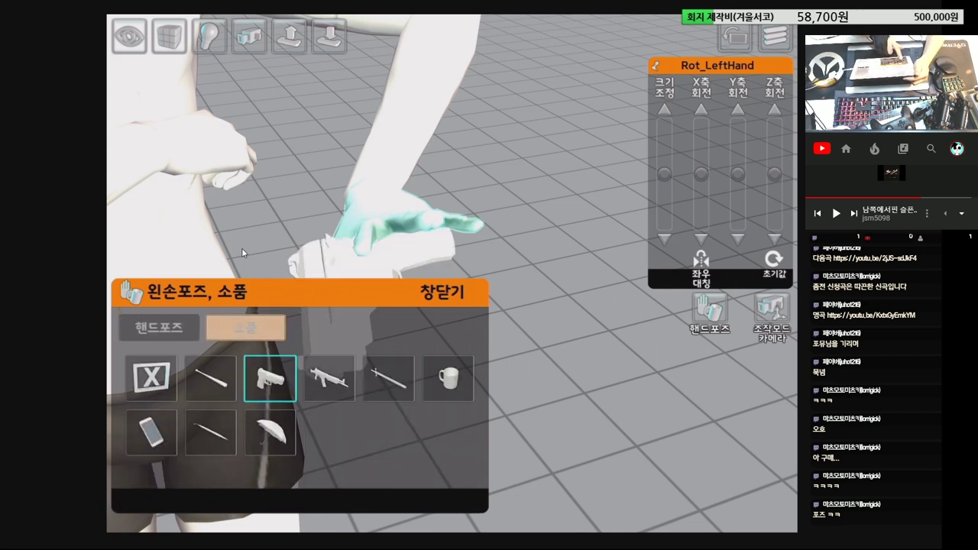
{"action": "key", "text": "Tab"}
{"action": "key", "text": "Left"}
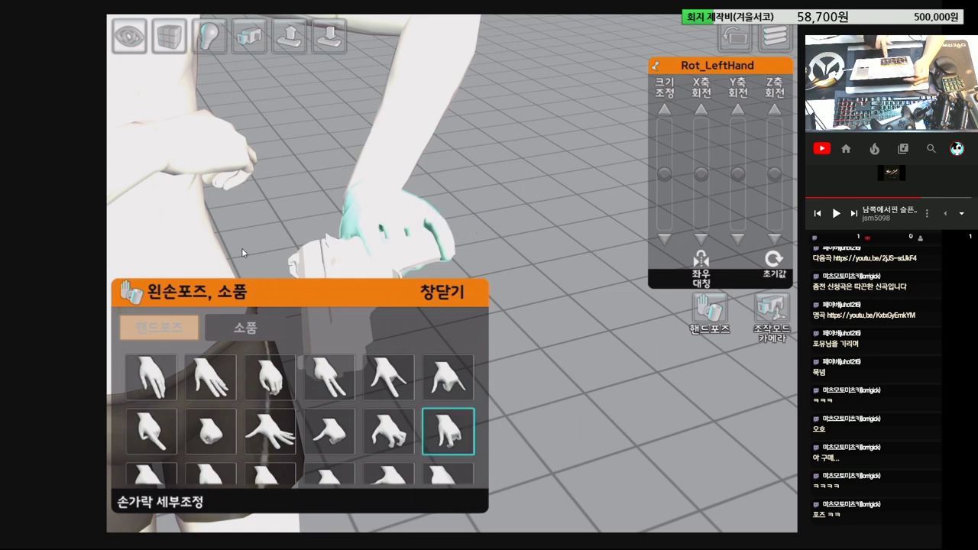
{"action": "key", "text": "Left"}
{"action": "key", "text": "Left"}
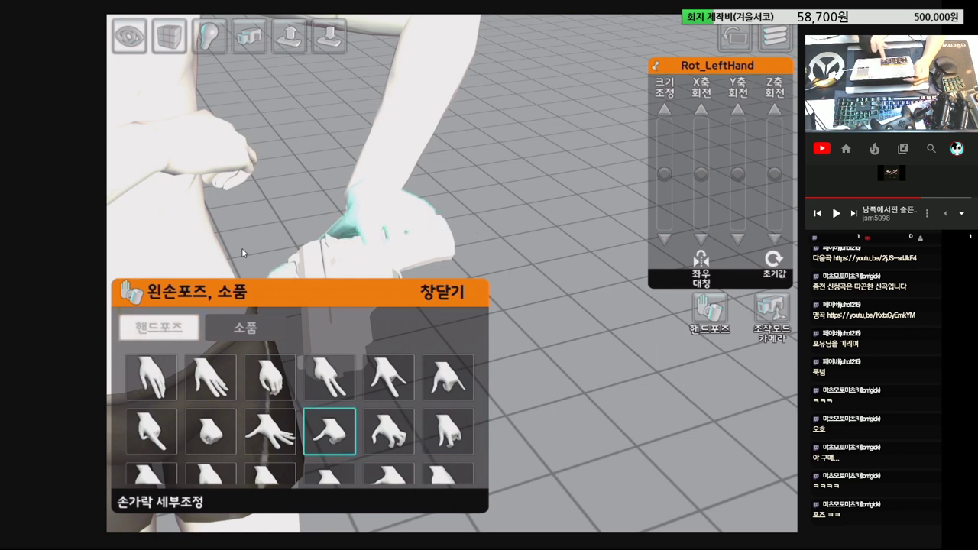
{"action": "key", "text": "Right"}
{"action": "key", "text": "Right"}
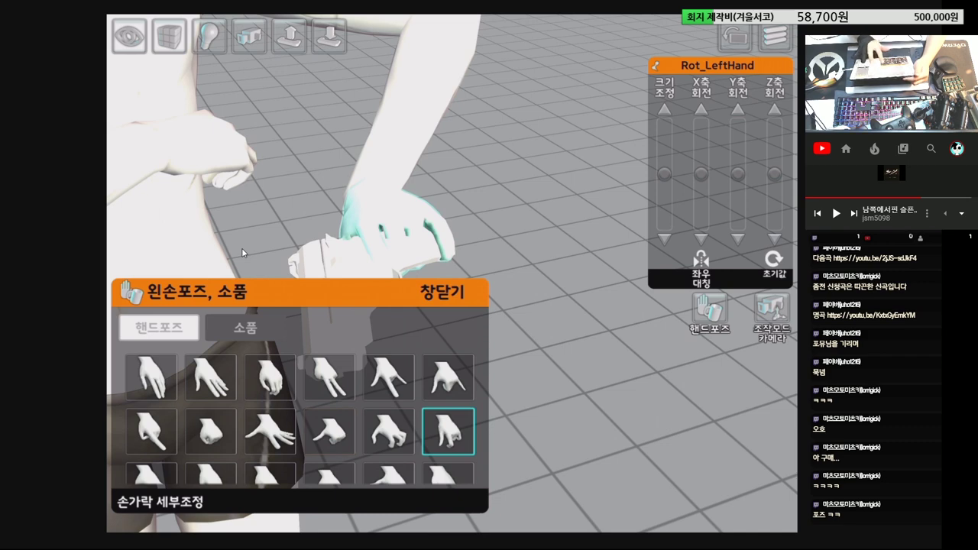
{"action": "key", "text": "Escape"}
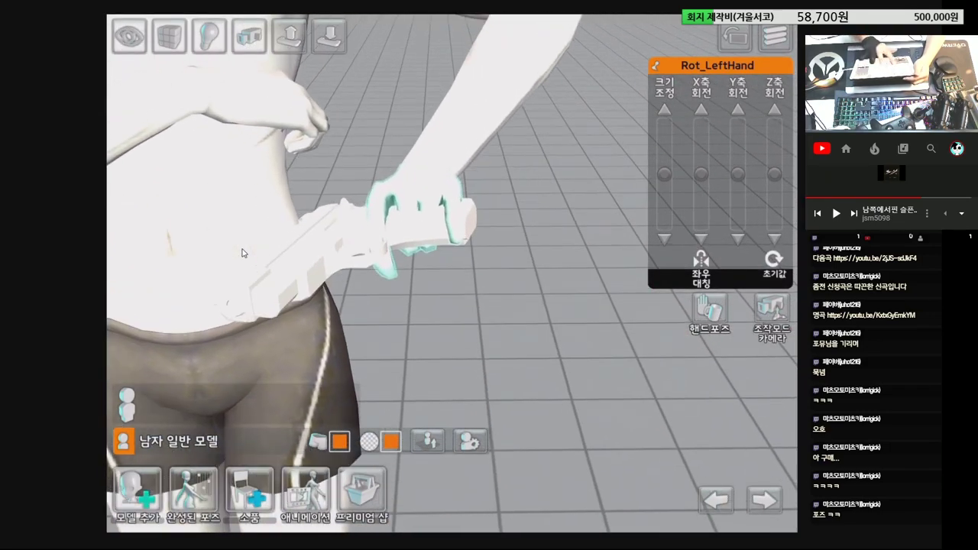
Step: Freely rotate the pistol to lie along the left hand at the hip, then zoom out to full body
{"action": "left_click", "coordinate": [242, 253]}
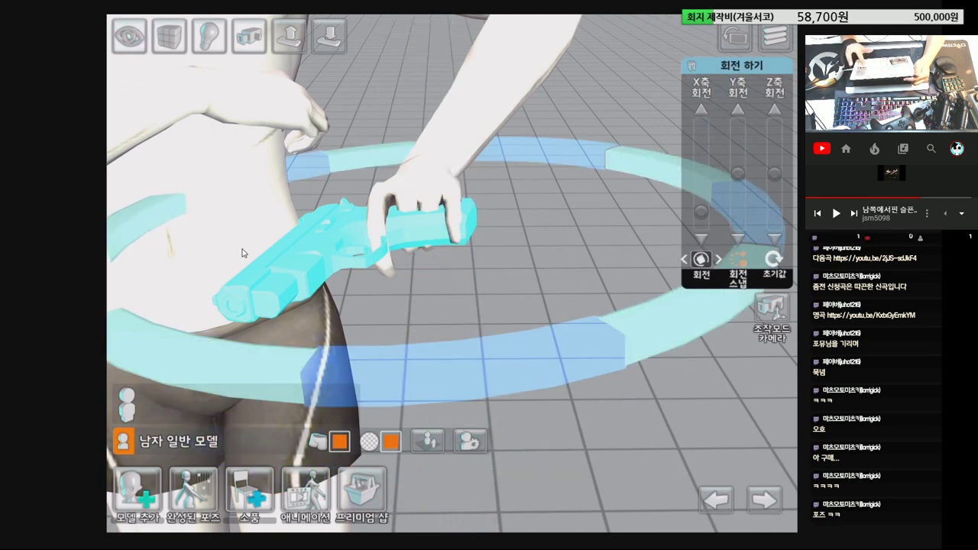
{"action": "key", "text": "s"}
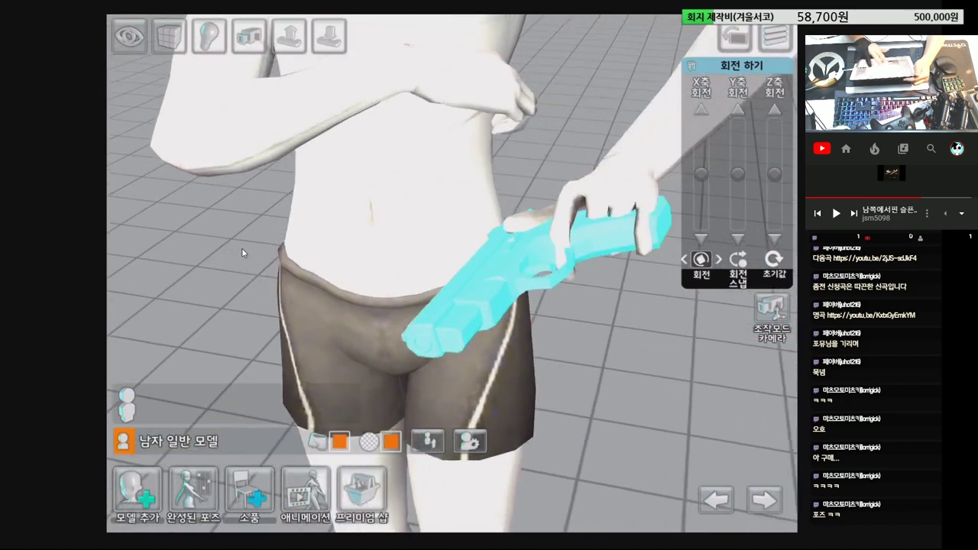
{"action": "scroll", "coordinate": [241, 253], "scroll_direction": "down", "scroll_amount": 3}
{"action": "scroll", "coordinate": [242, 253], "scroll_direction": "down", "scroll_amount": 3}
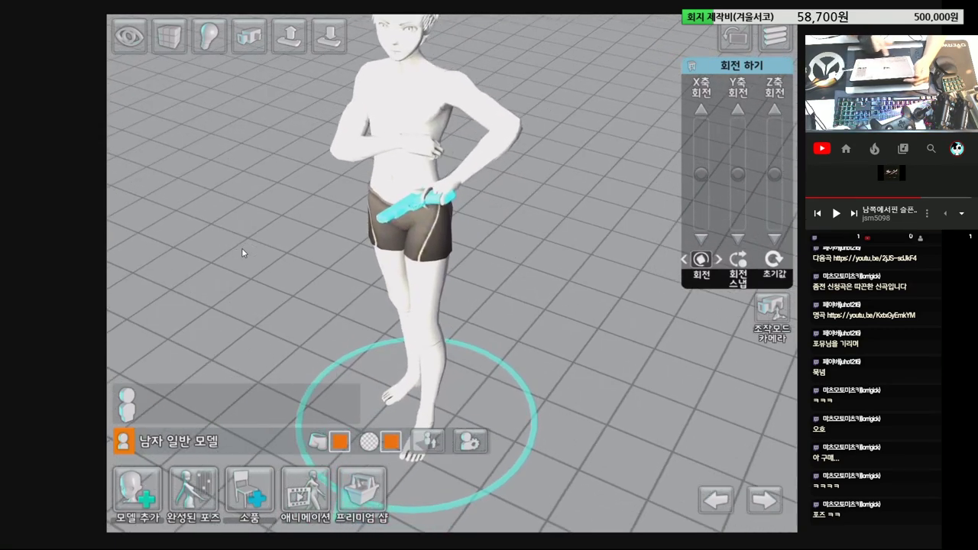
{"action": "scroll", "coordinate": [243, 252], "scroll_direction": "down", "scroll_amount": 3}
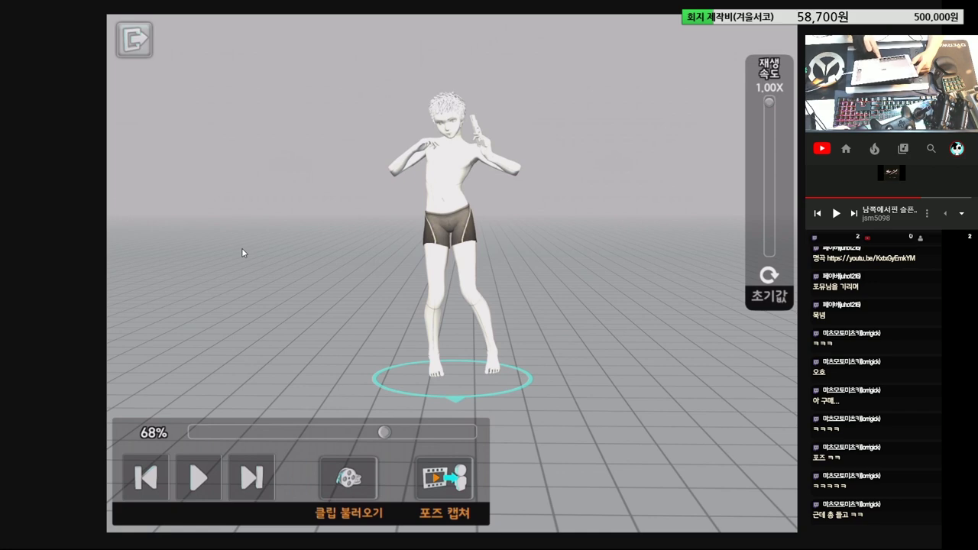
Step: Leave animation playback at the pistol-raised frame and return to editing
{"action": "key", "text": "Escape"}
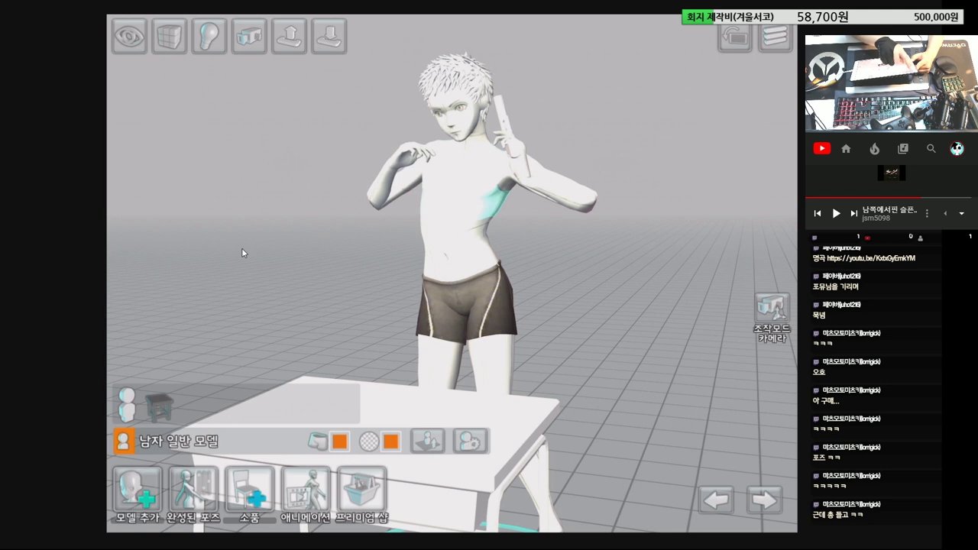
{"action": "left_click", "coordinate": [242, 253]}
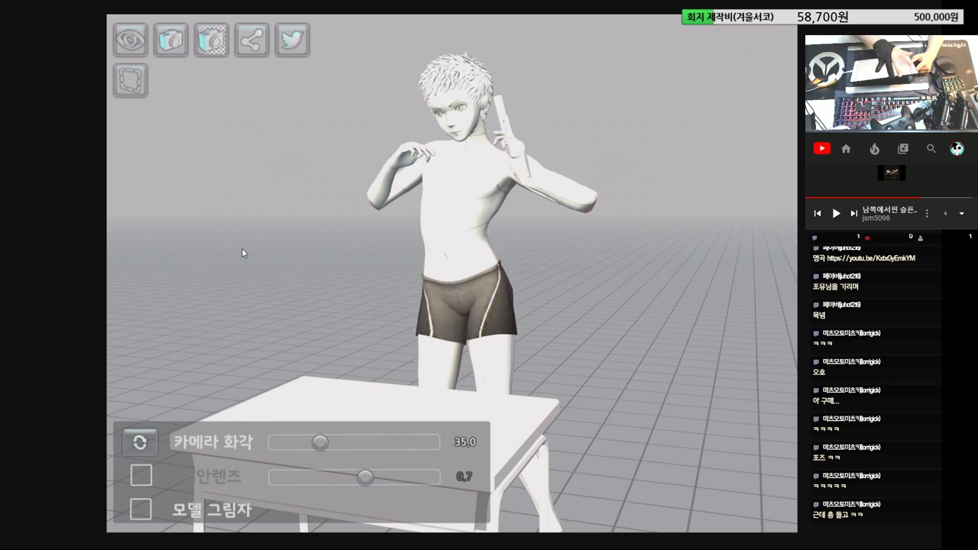
{"action": "key", "text": "Escape"}
{"action": "scroll", "coordinate": [241, 253], "scroll_direction": "down", "scroll_amount": 3}
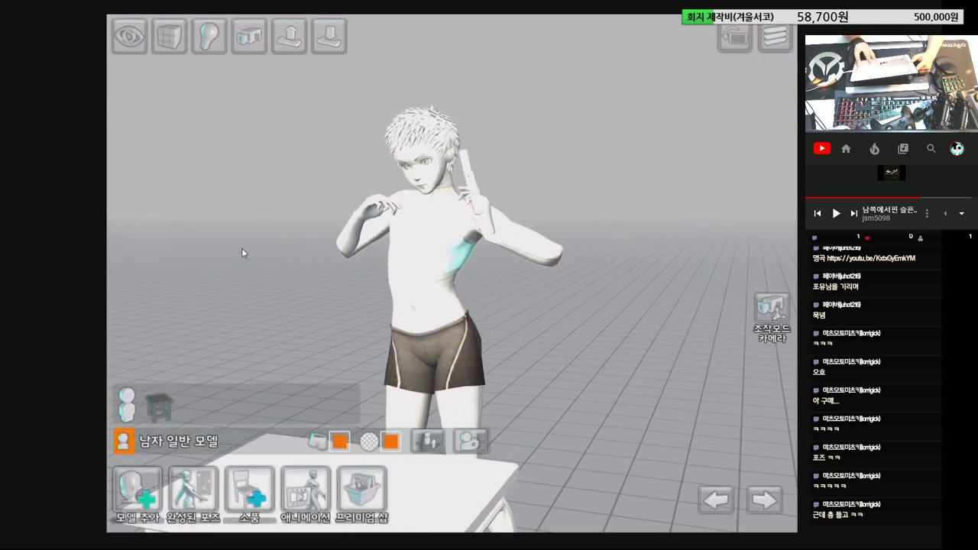
Step: Zoom in on the male model and select his head to show the Rot_Head controls
{"action": "scroll", "coordinate": [242, 253], "scroll_direction": "up", "scroll_amount": 5}
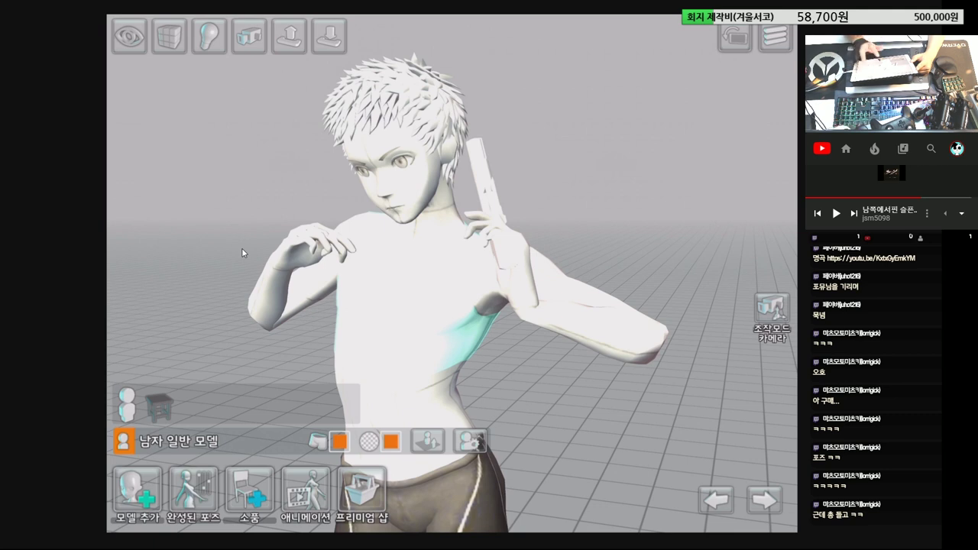
{"action": "left_click", "coordinate": [405, 183]}
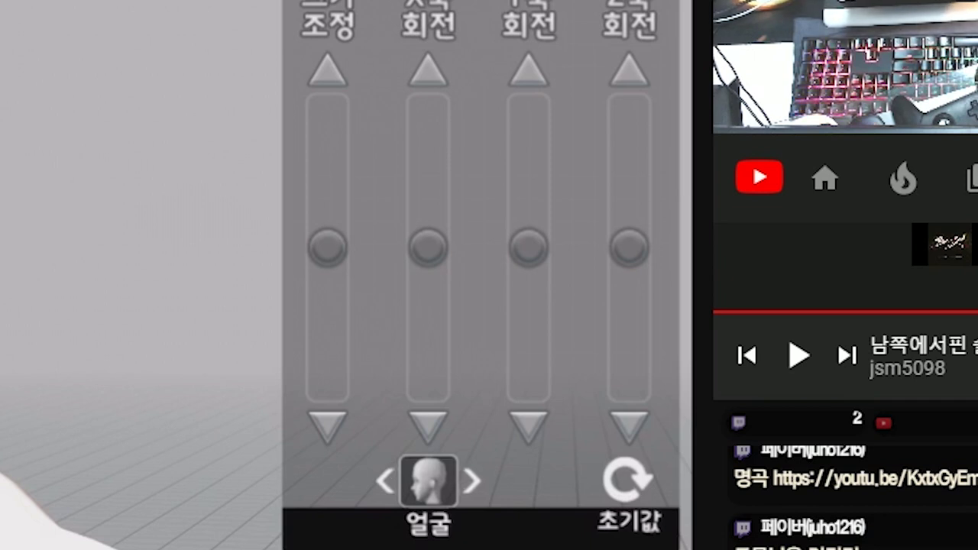
Step: Switch to eye direction, try right, left, up-right and lower-row gazes, ending straight ahead
{"action": "key", "text": "Right"}
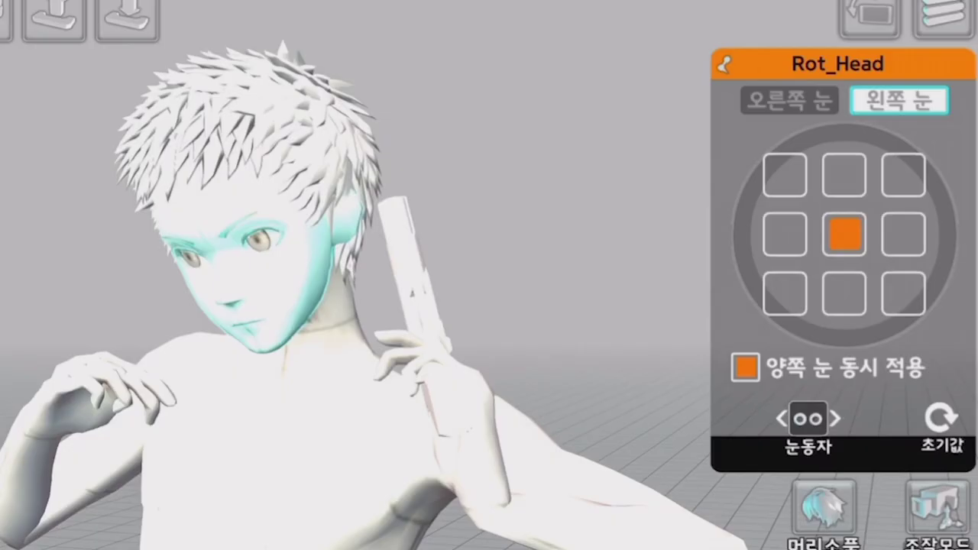
{"action": "left_click", "coordinate": [904, 234]}
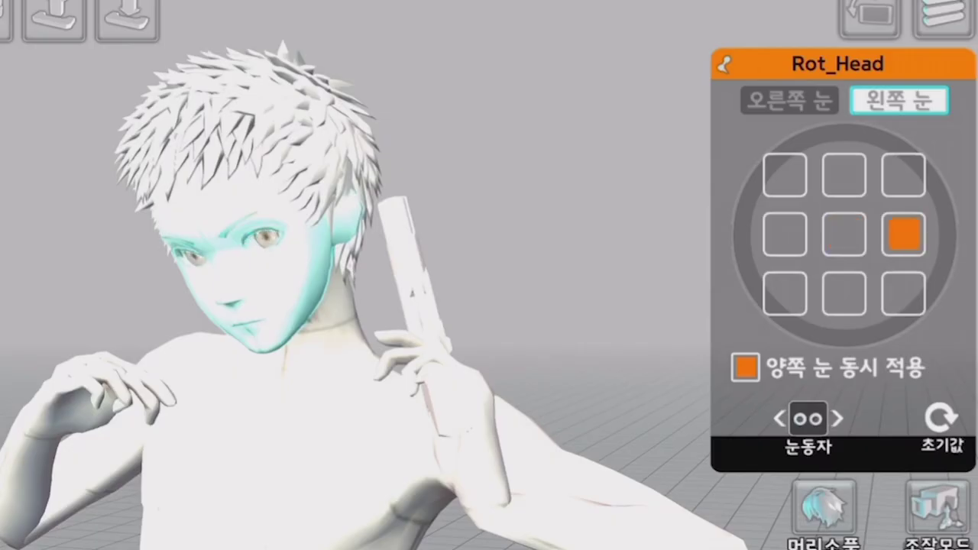
{"action": "left_click", "coordinate": [785, 235]}
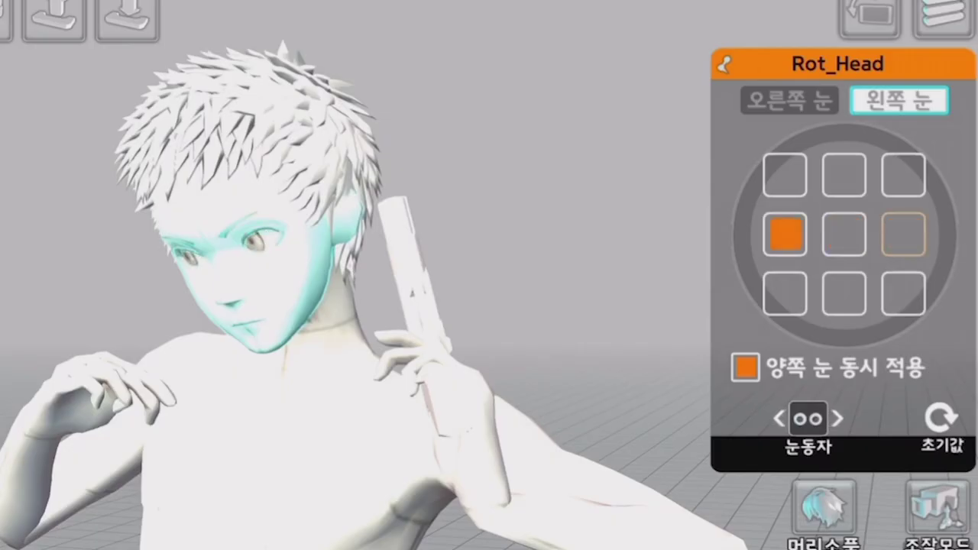
{"action": "left_click", "coordinate": [904, 235]}
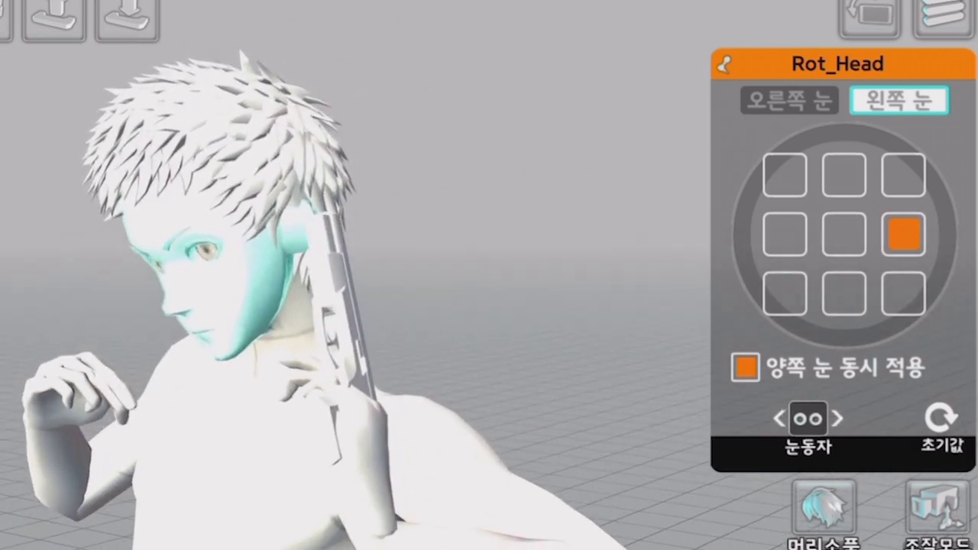
{"action": "left_click", "coordinate": [904, 175]}
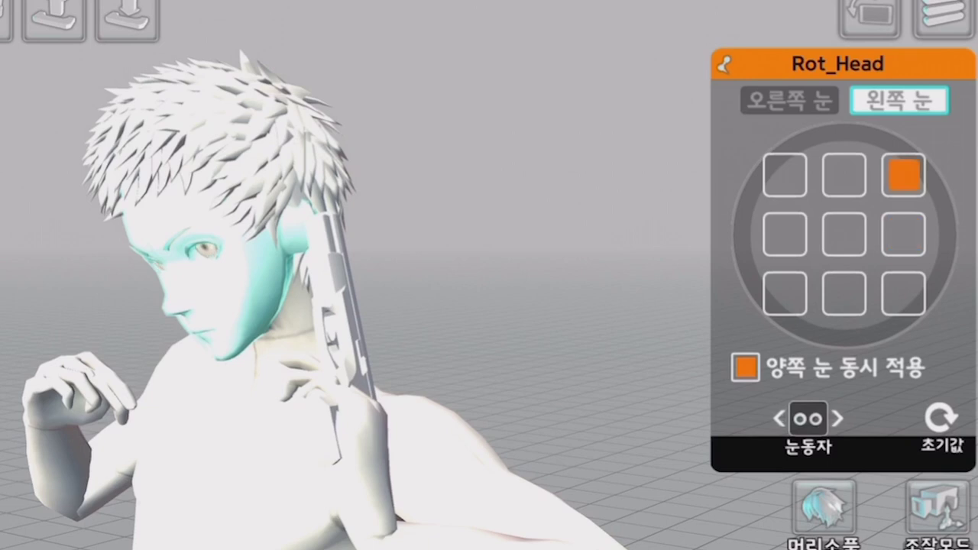
{"action": "left_click", "coordinate": [904, 293]}
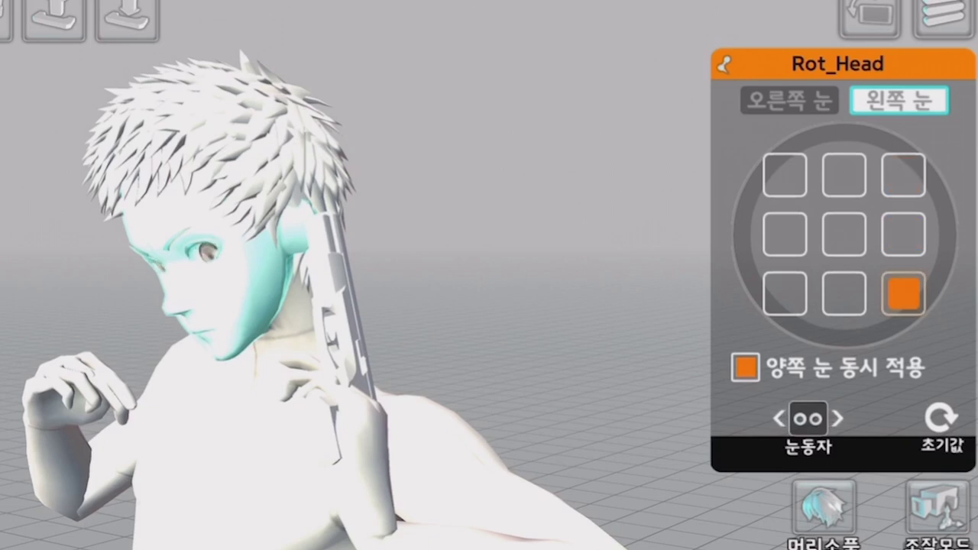
{"action": "left_click", "coordinate": [785, 293]}
{"action": "left_click", "coordinate": [844, 293]}
{"action": "left_click", "coordinate": [845, 235]}
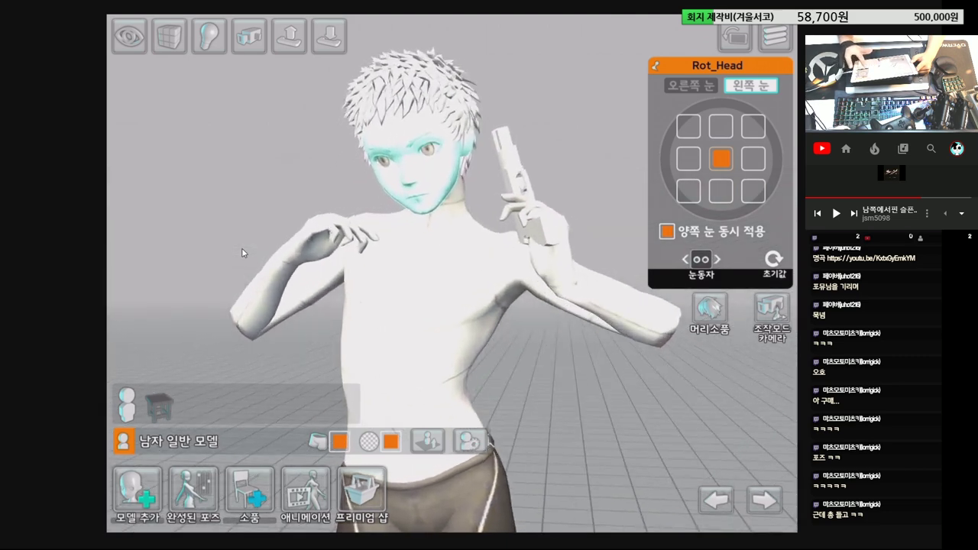
Step: Uncheck 양쪽 눈 동시 적용 so the eyes are no longer linked
{"action": "left_click", "coordinate": [666, 230]}
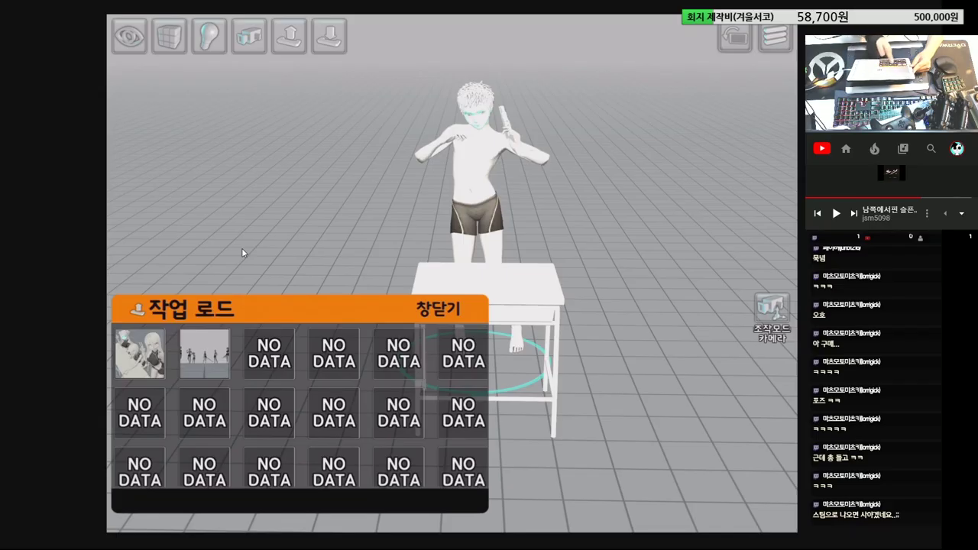
Step: Save the desk-and-pistol scene into the third, first empty slot and close the panel
{"action": "key", "text": "Escape"}
{"action": "key", "text": "ctrl+s"}
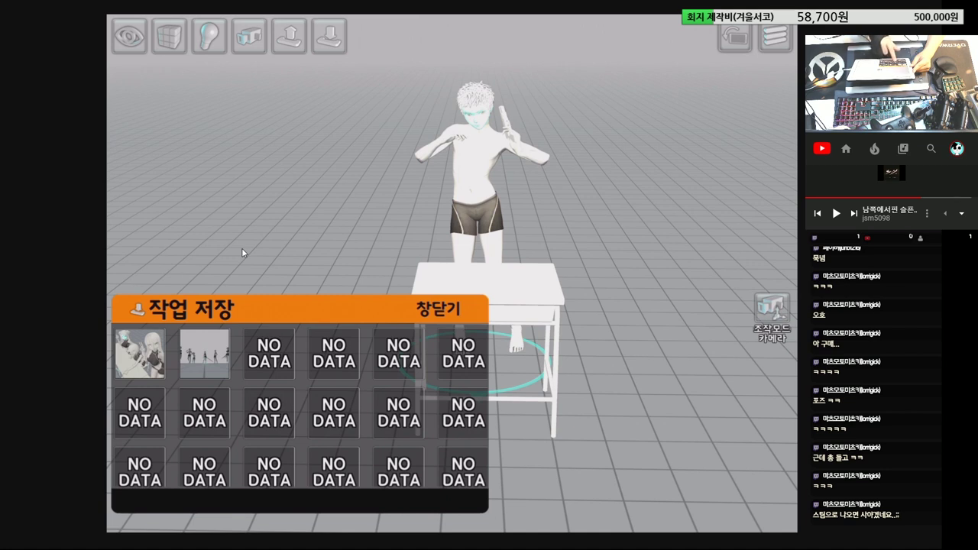
{"action": "key", "text": "Right"}
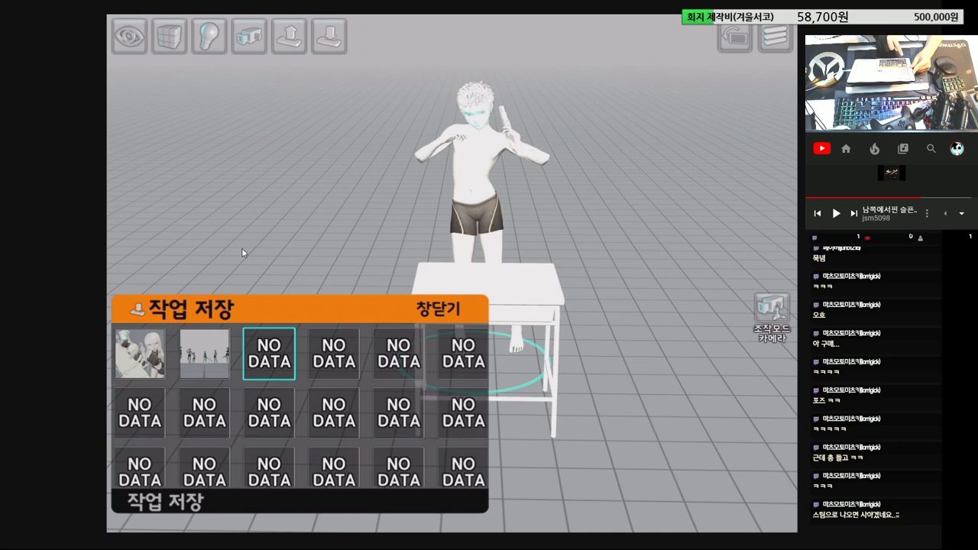
{"action": "key", "text": "Return"}
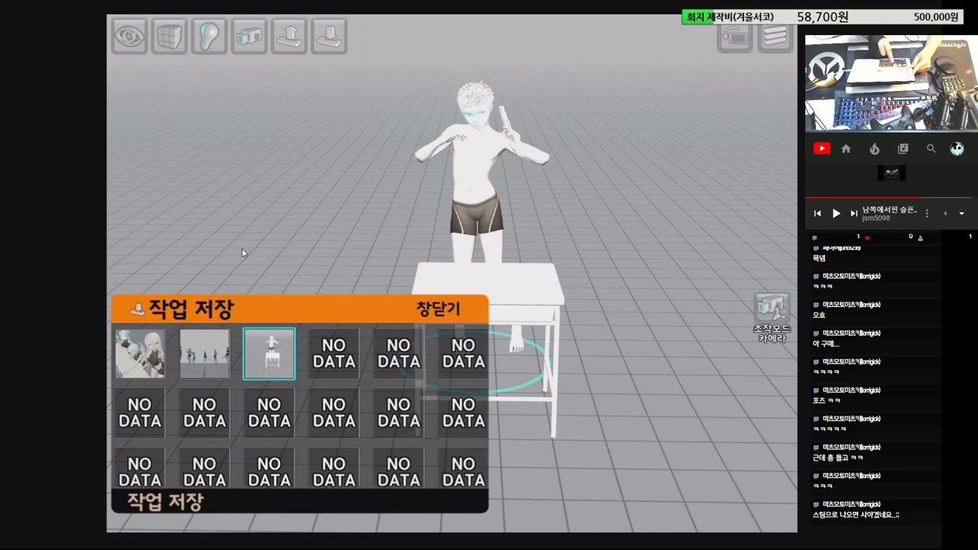
{"action": "key", "text": "Escape"}
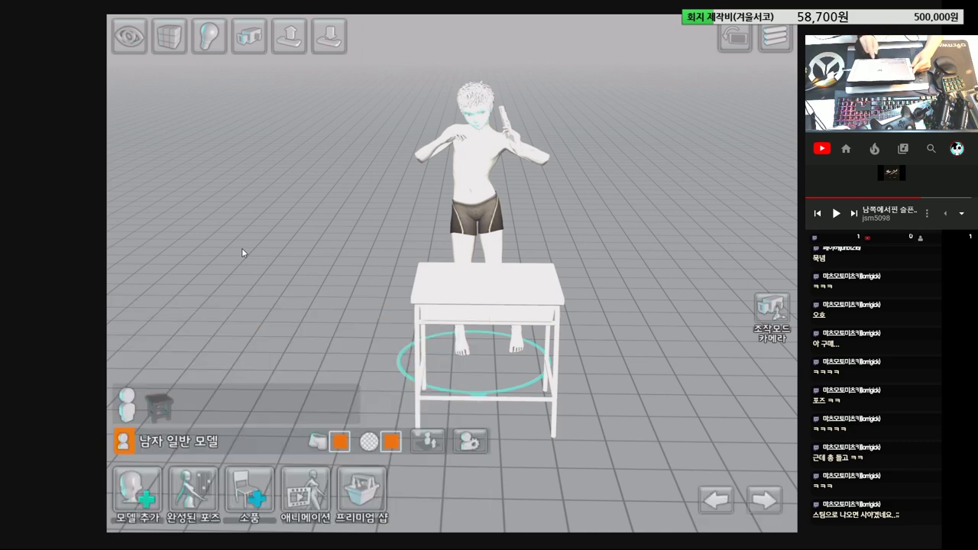
Step: Load the first saved work, confirming the replacement warning to bring in the three girls
{"action": "key", "text": "ctrl+o"}
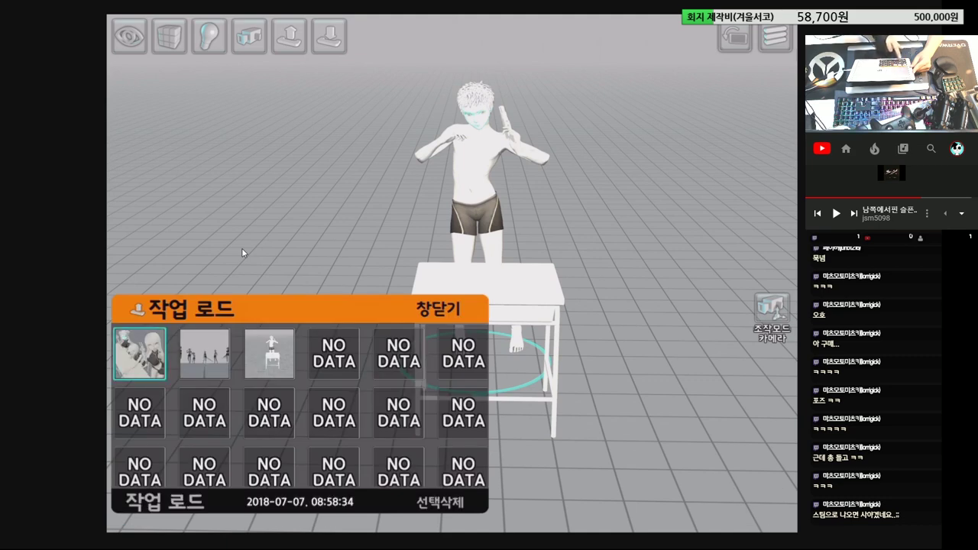
{"action": "key", "text": "Return"}
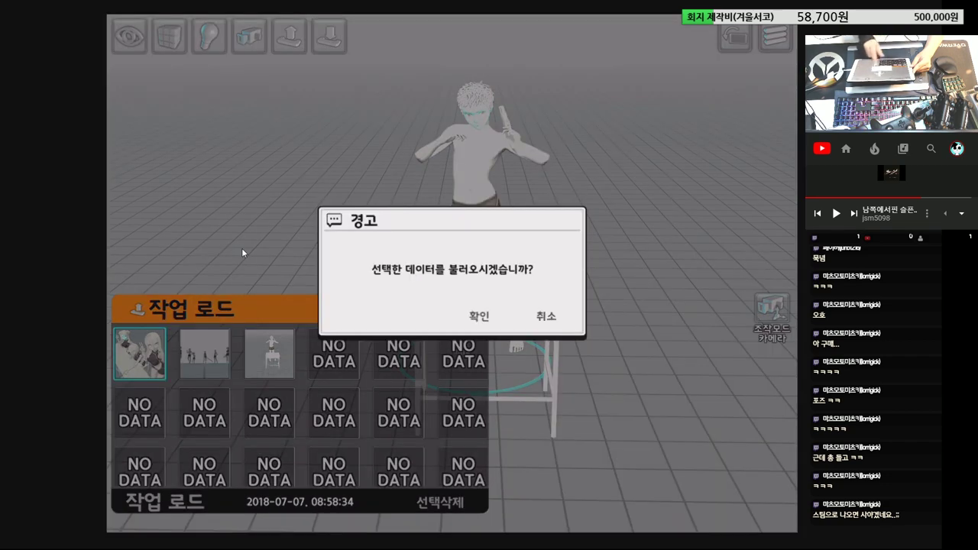
{"action": "key", "text": "Return"}
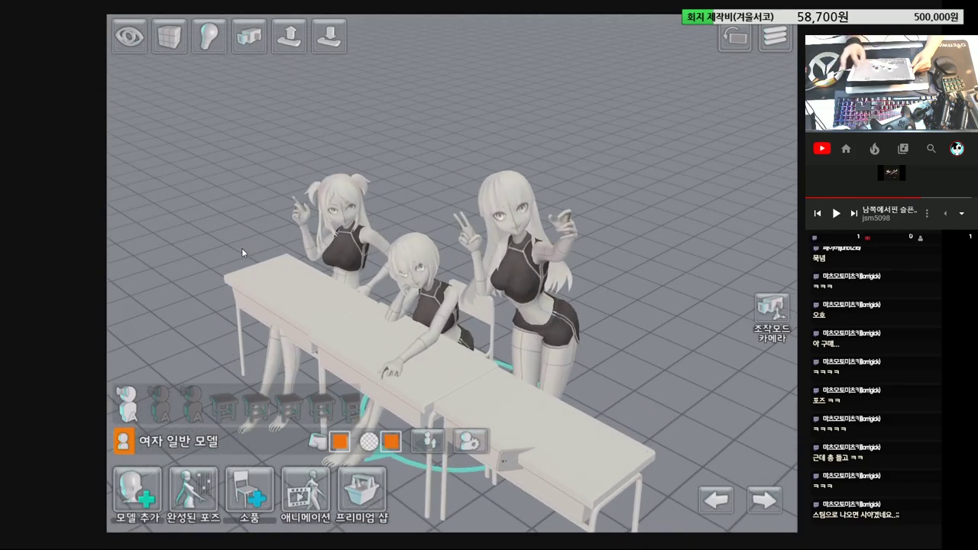
Step: With the camera controls up, drag the middle girl slightly to shift her at the desk
{"action": "key", "text": "c"}
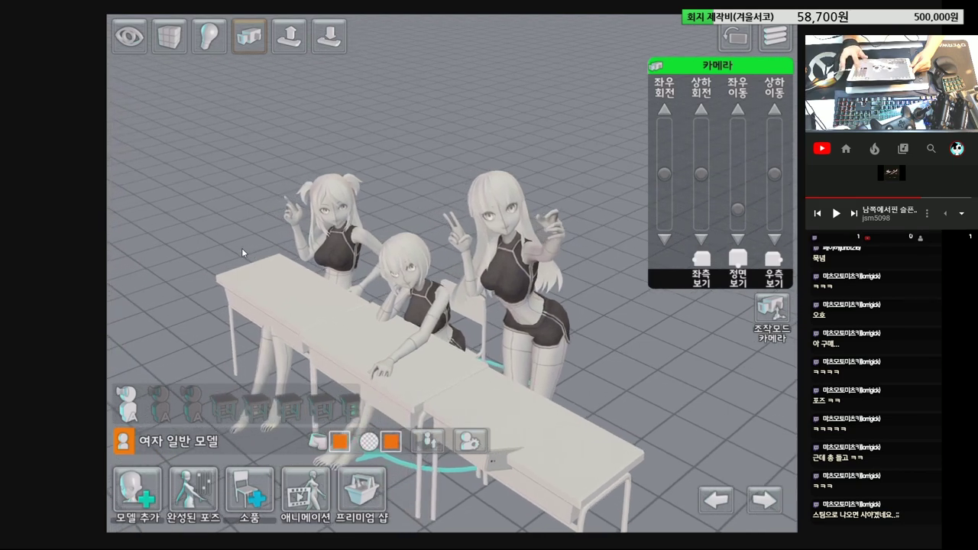
{"action": "left_click", "coordinate": [439, 298]}
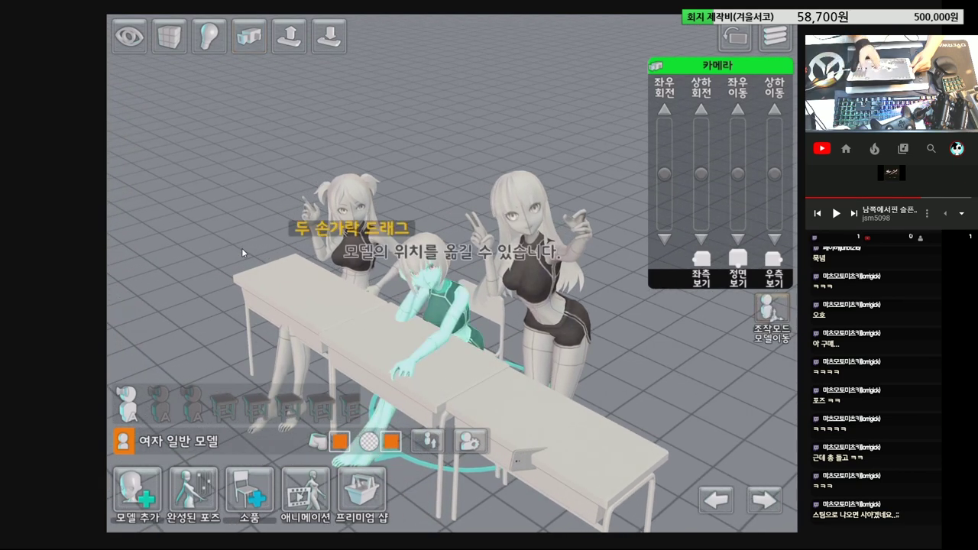
{"action": "left_click_drag", "start_coordinate": [439, 298], "coordinate": [459, 314]}
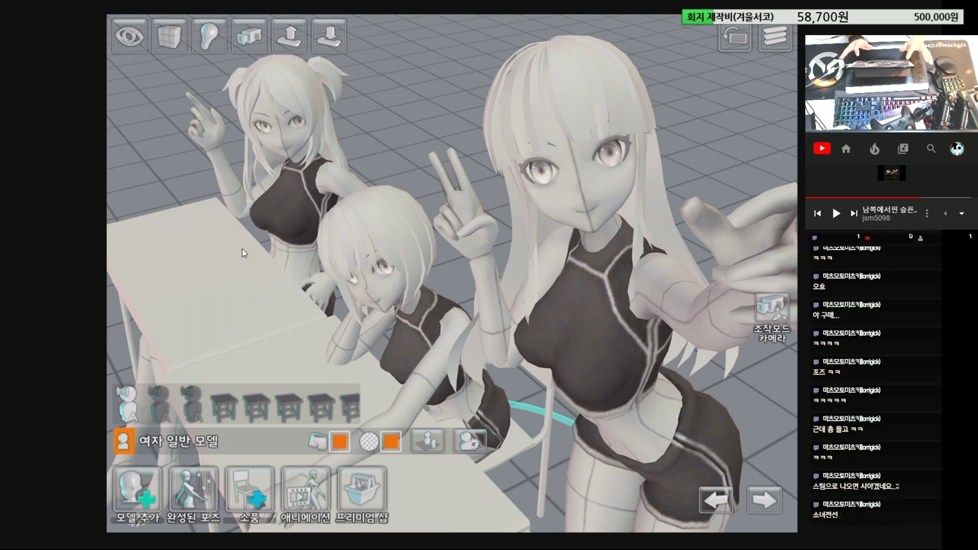
Step: Capture a screenshot of the close-up three-girl desk scene in camera mode
{"action": "key", "text": "c"}
{"action": "left_click", "coordinate": [211, 40]}
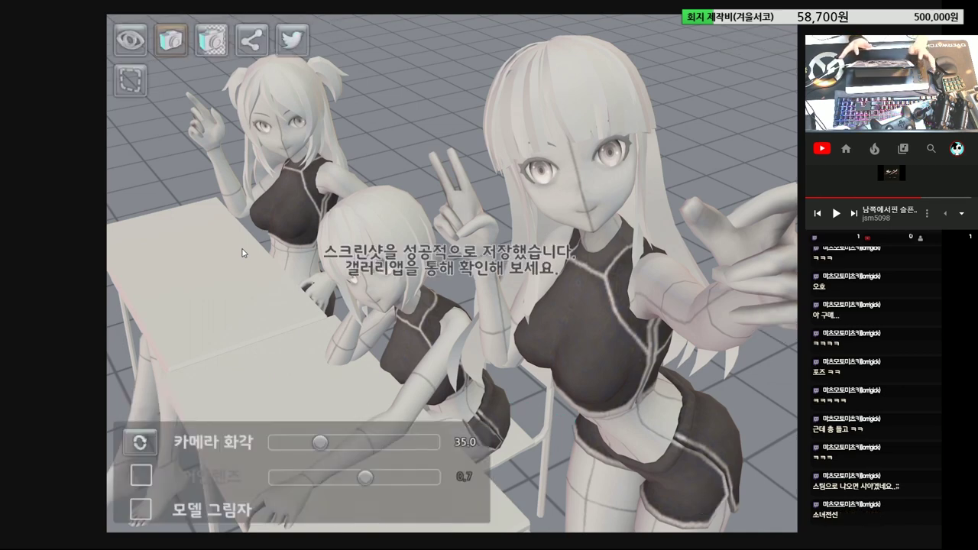
{"action": "left_click", "coordinate": [252, 40]}
Step: Close the share sheet and hide the interface so the scene is unobstructed
{"action": "scroll", "coordinate": [237, 77], "scroll_direction": "left", "scroll_amount": 2}
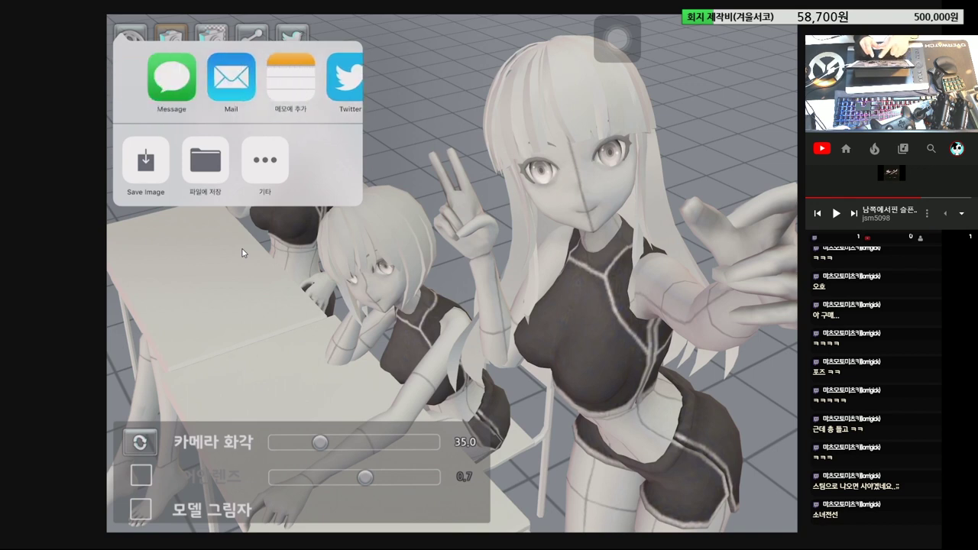
{"action": "scroll", "coordinate": [236, 77], "scroll_direction": "right", "scroll_amount": 3}
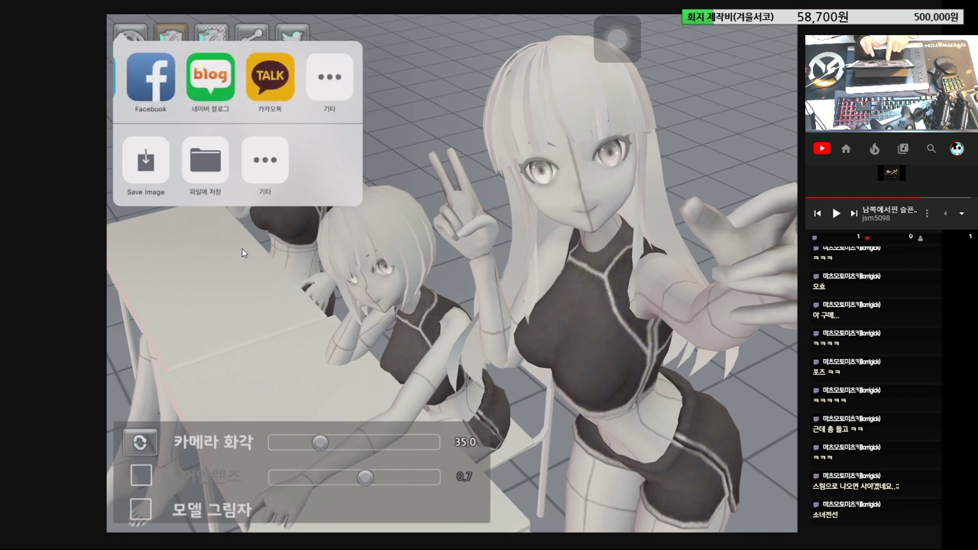
{"action": "left_click", "coordinate": [242, 253]}
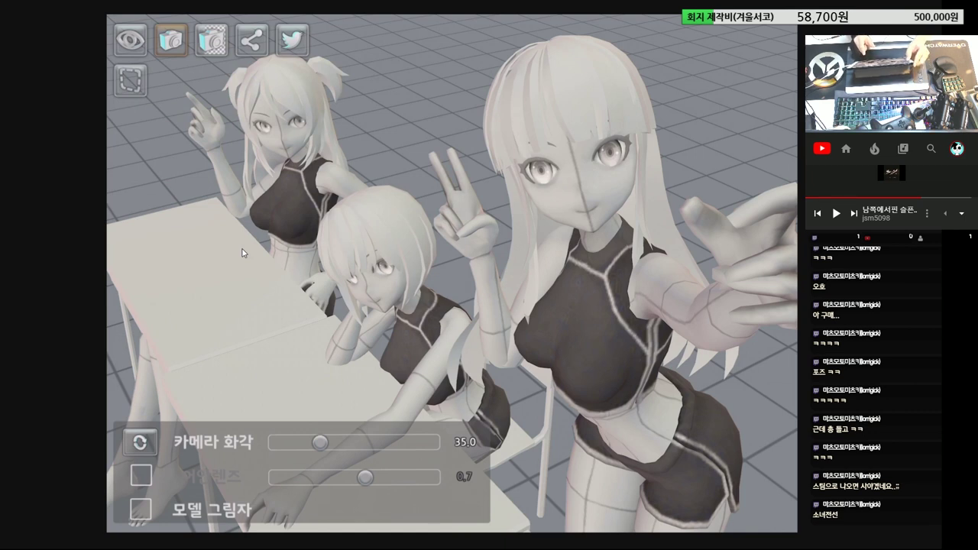
{"action": "left_click", "coordinate": [242, 253]}
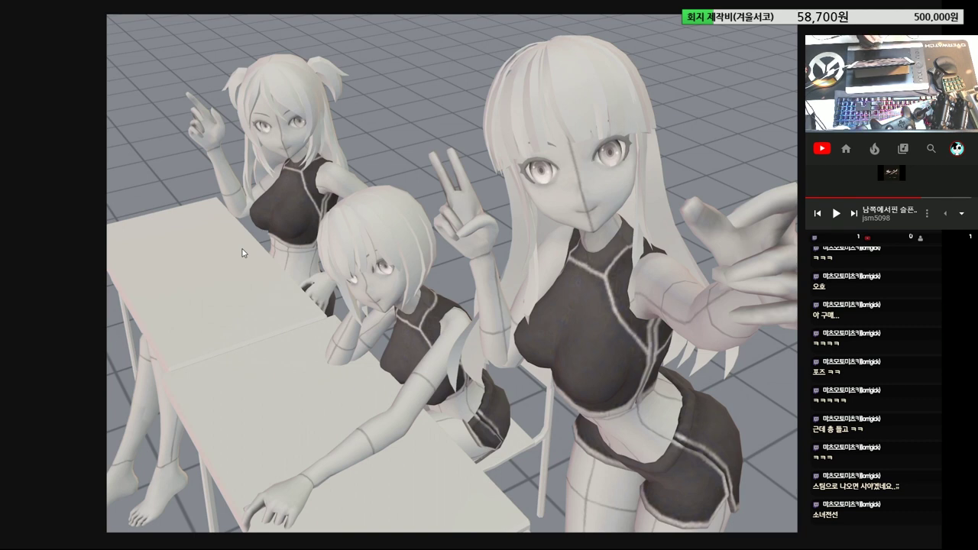
Step: Restore the toolbar and model panels over the three-girl desk scene
{"action": "left_click", "coordinate": [241, 252]}
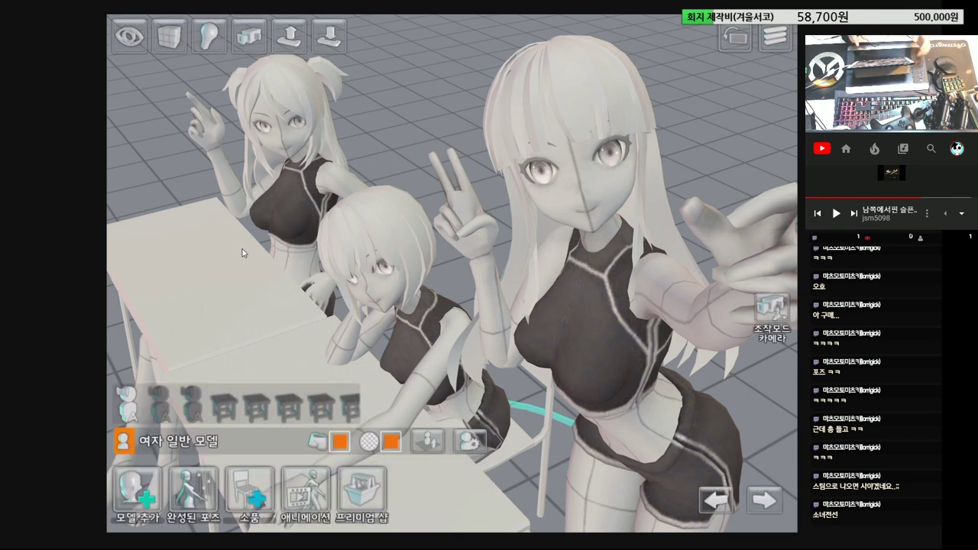